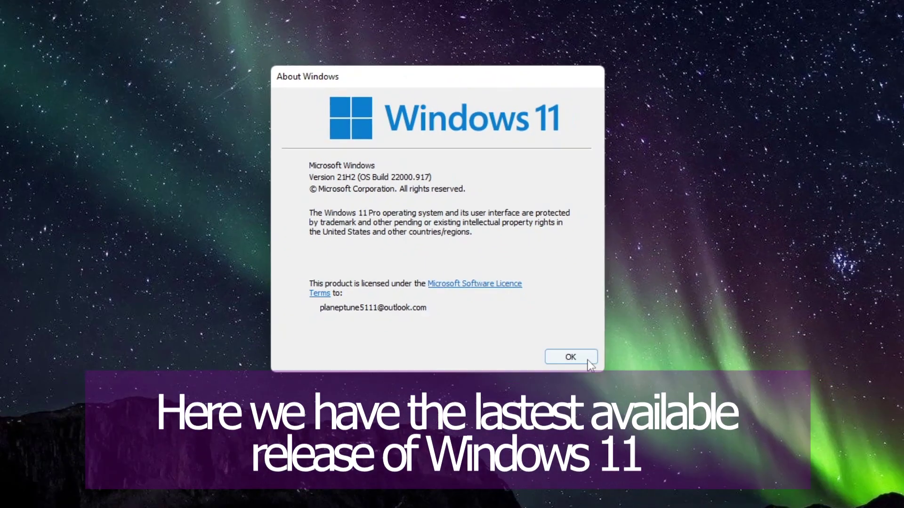
Close the About Windows box reporting Windows 11 21H2 build 22000.917.
click(572, 357)
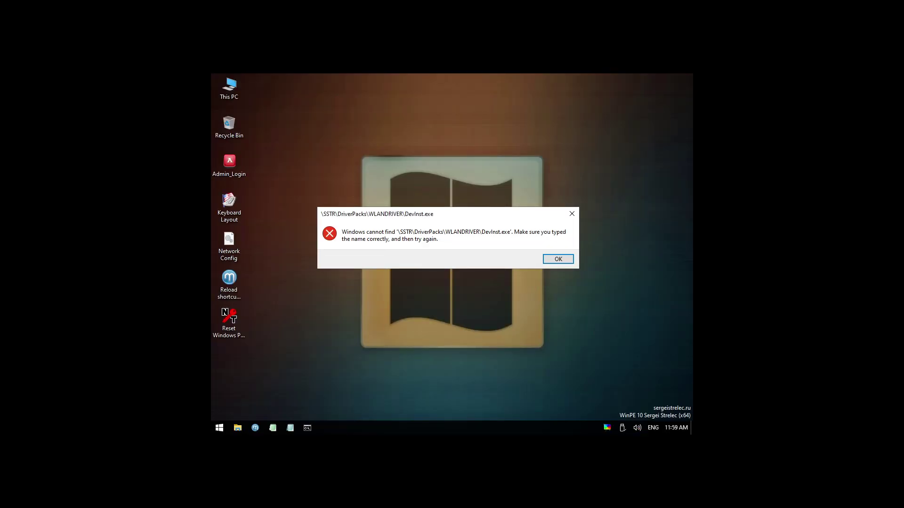
Dismiss the DevInst.exe error and select ntoskrnl.exe in the Desktop\Kernels\23H2 folder.
click(559, 258)
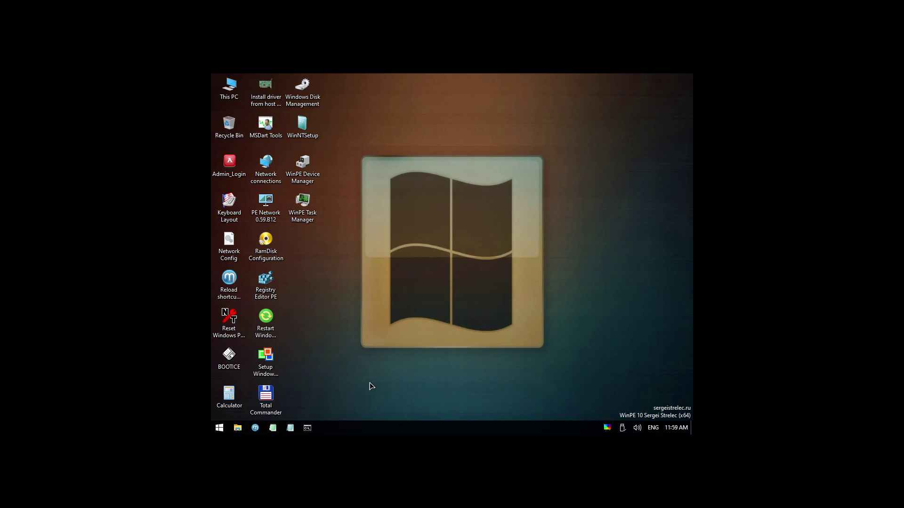
double_click(233, 429)
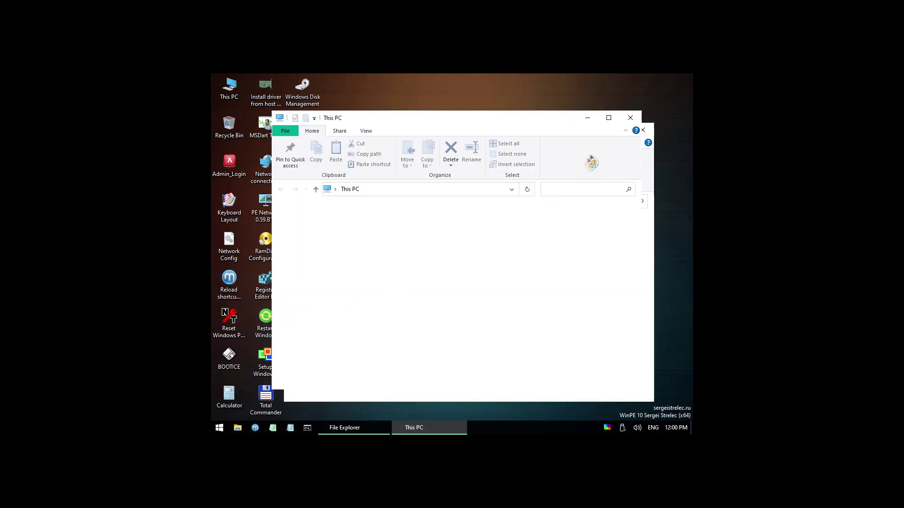
double_click(518, 267)
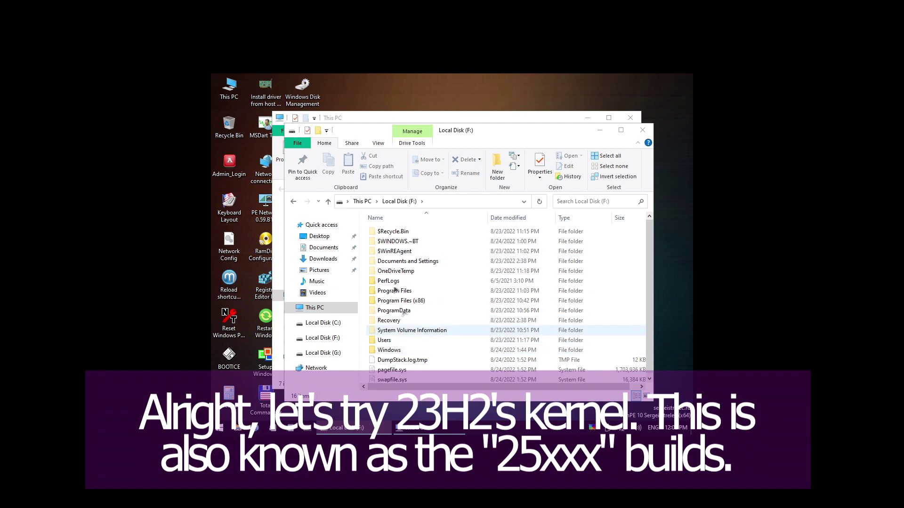
double_click(395, 340)
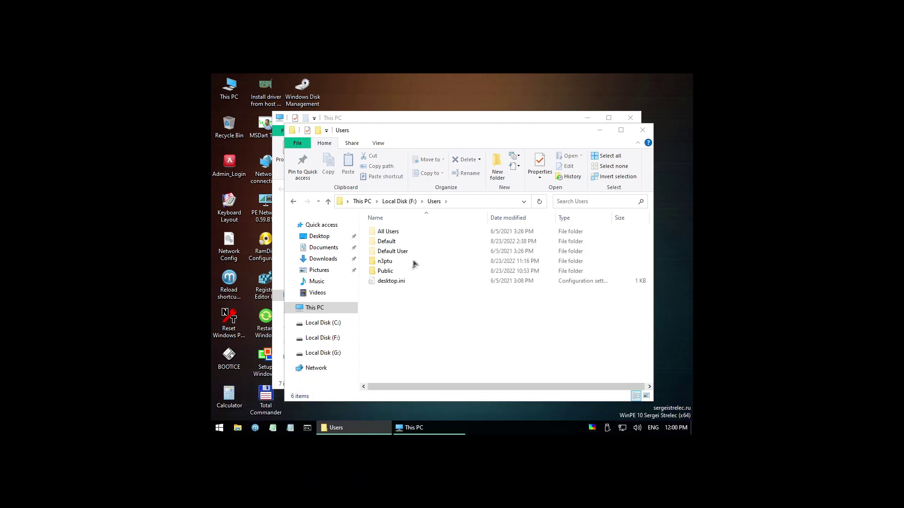
double_click(395, 261)
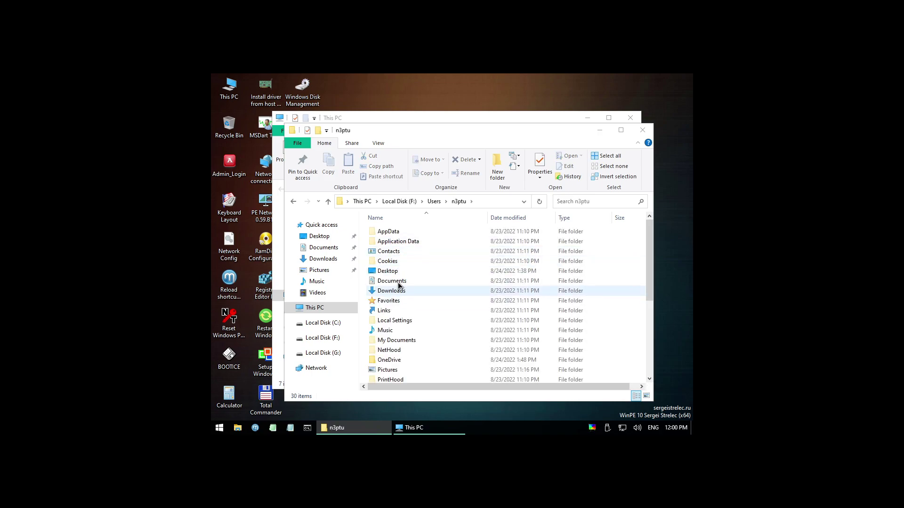
double_click(396, 280)
click(436, 203)
double_click(393, 273)
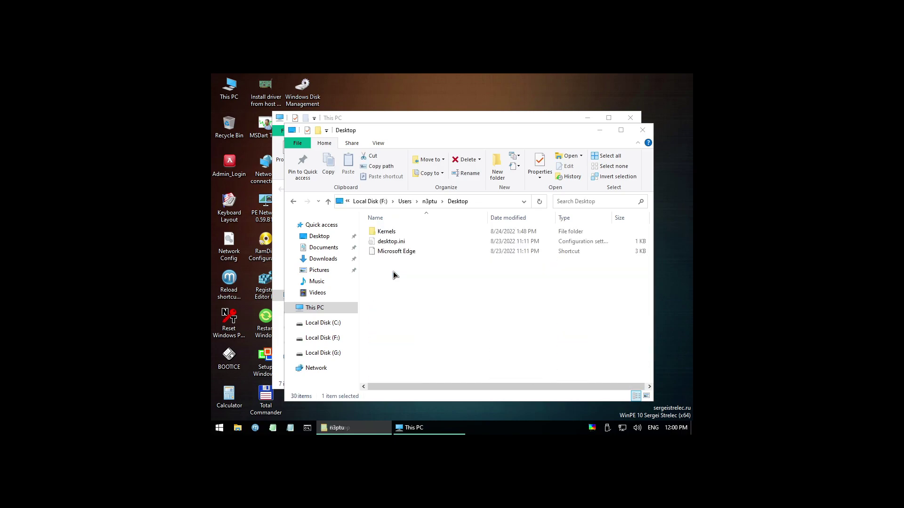
double_click(396, 233)
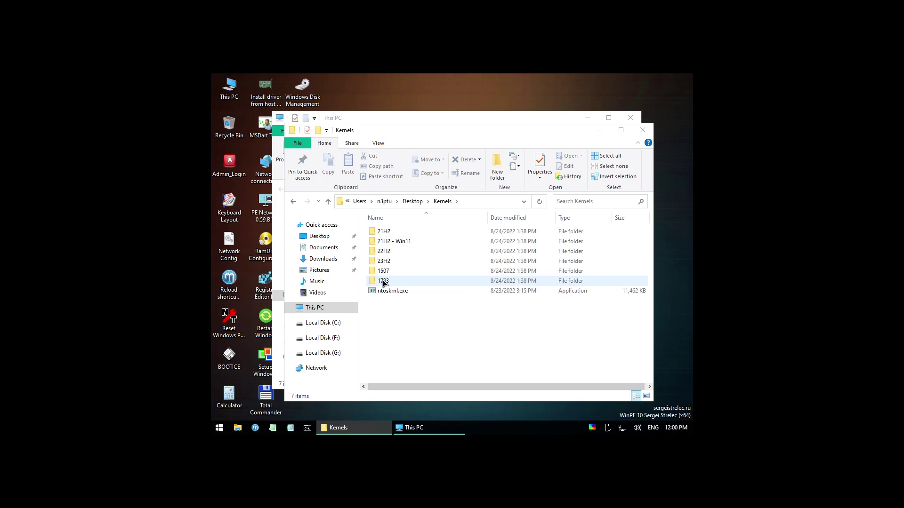
double_click(395, 260)
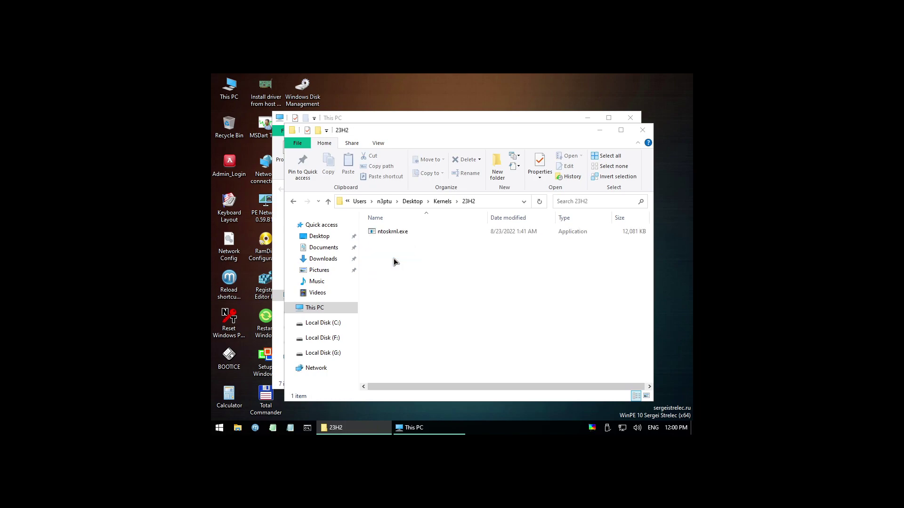
click(394, 230)
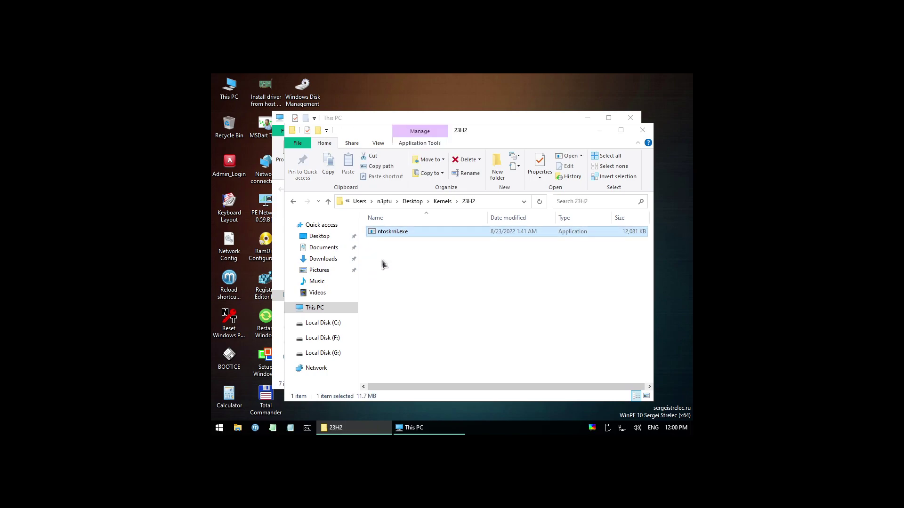
Copy the 23H2 ntoskrnl.exe into F:\Windows\System32, replacing the existing file.
click(404, 120)
double_click(494, 256)
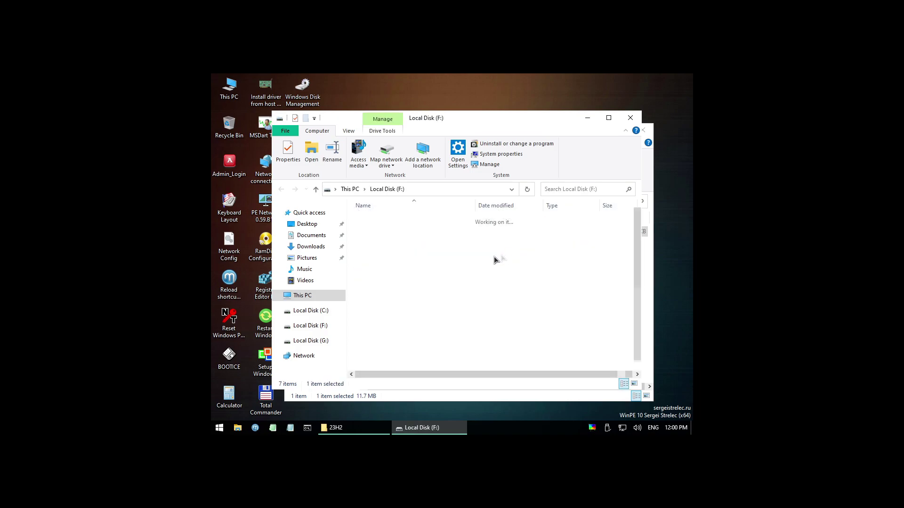
double_click(372, 338)
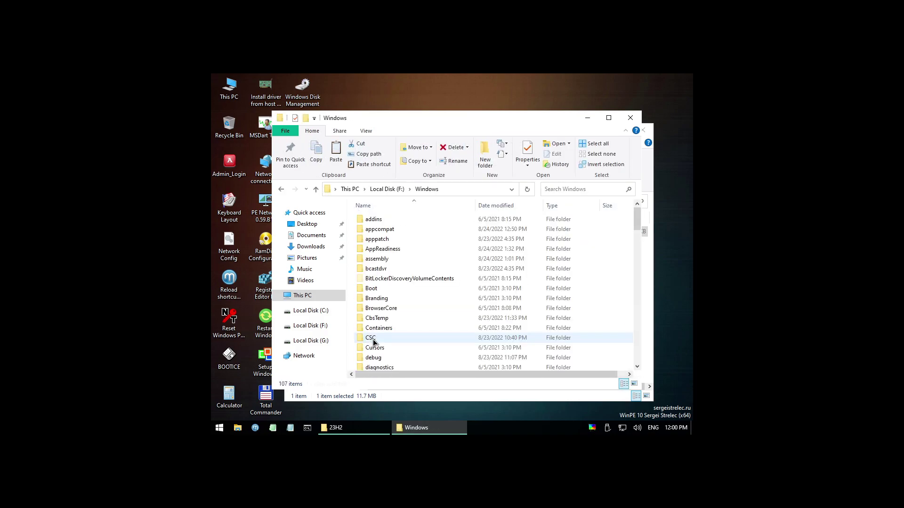
key(s)
double_click(386, 355)
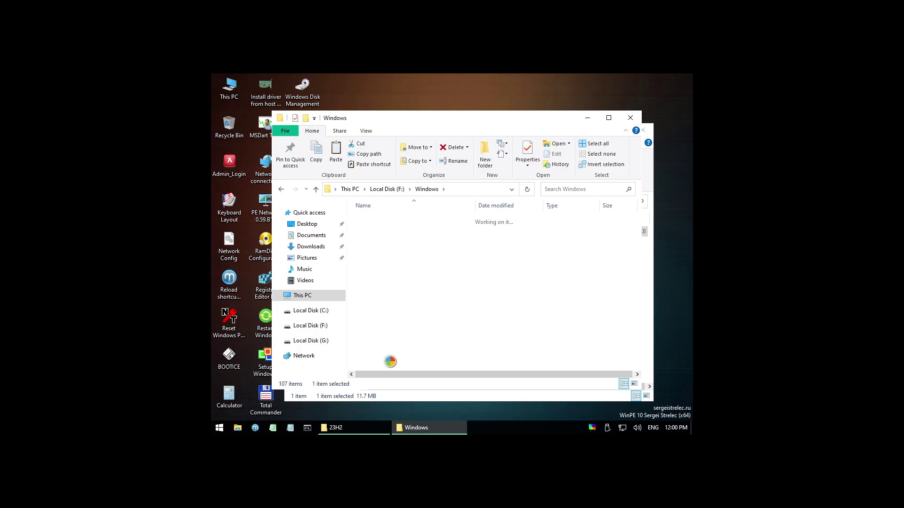
drag(449, 319, 593, 269)
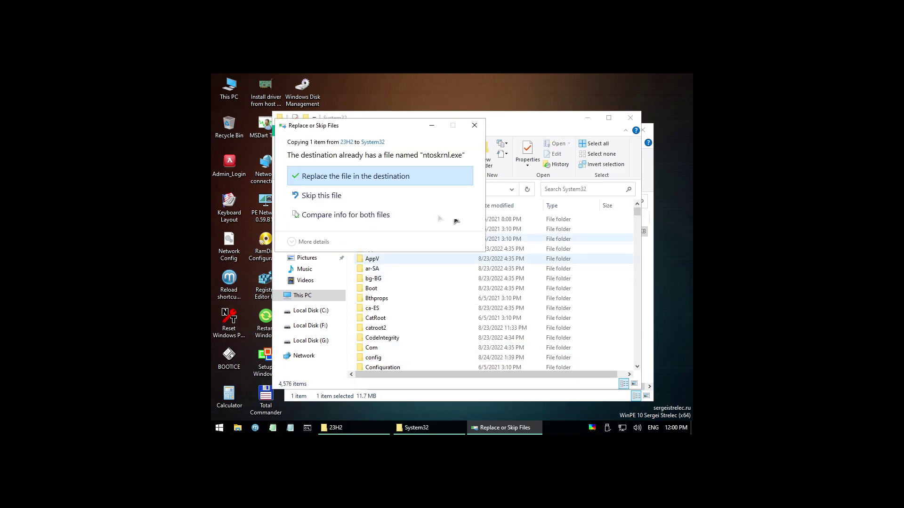
click(377, 177)
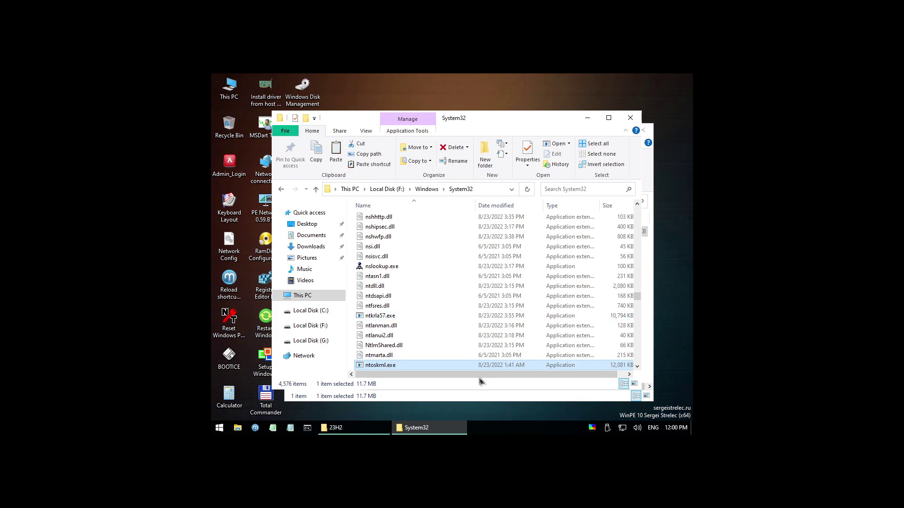
Reboot to test the 23H2 kernel and choose Advanced options on the repair screen.
click(219, 427)
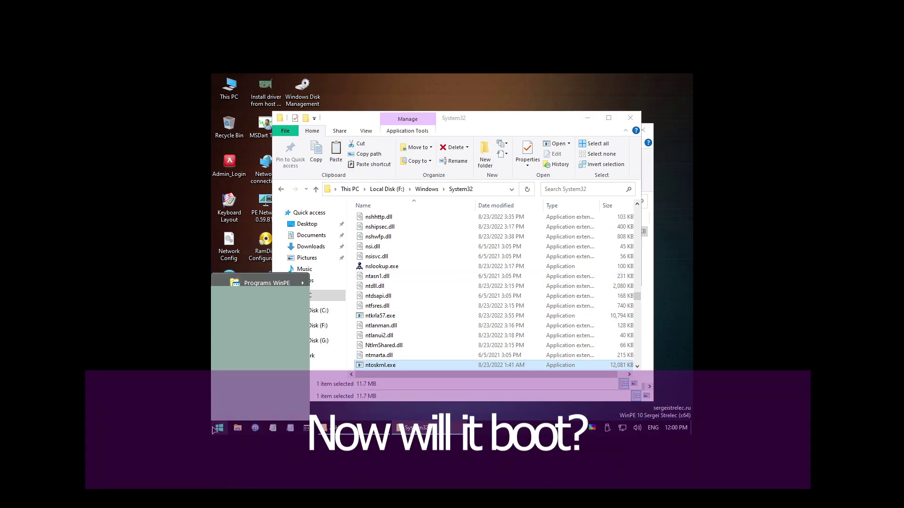
click(265, 377)
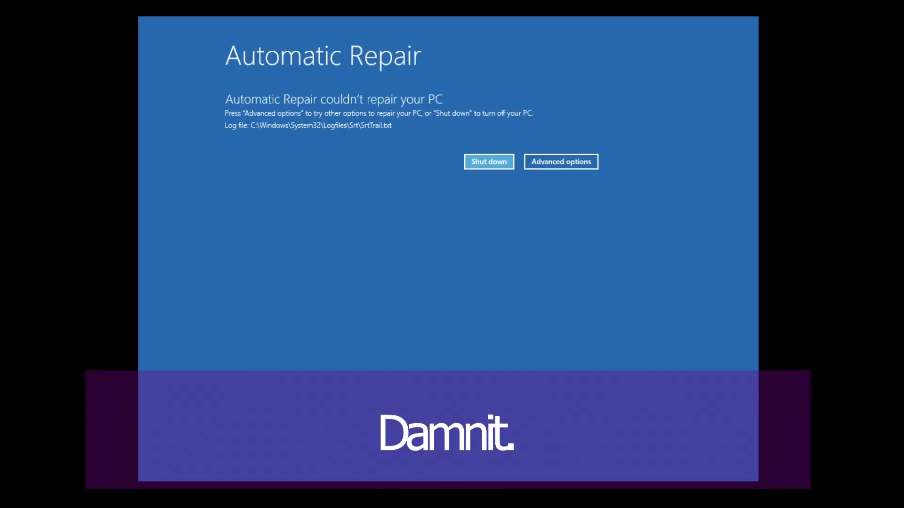
click(588, 165)
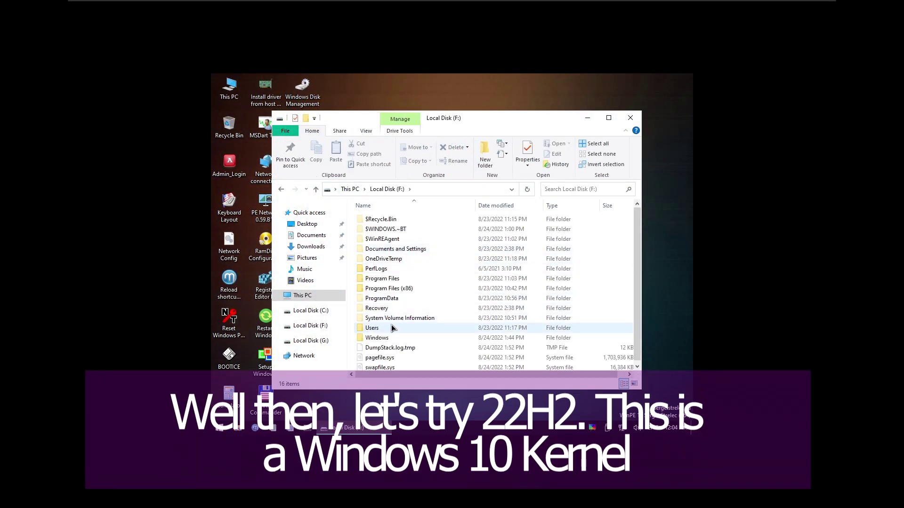
Open the Kernels folder in a second window and overwrite System32's ntoskrnl.exe with the 22H2 copy.
click(406, 348)
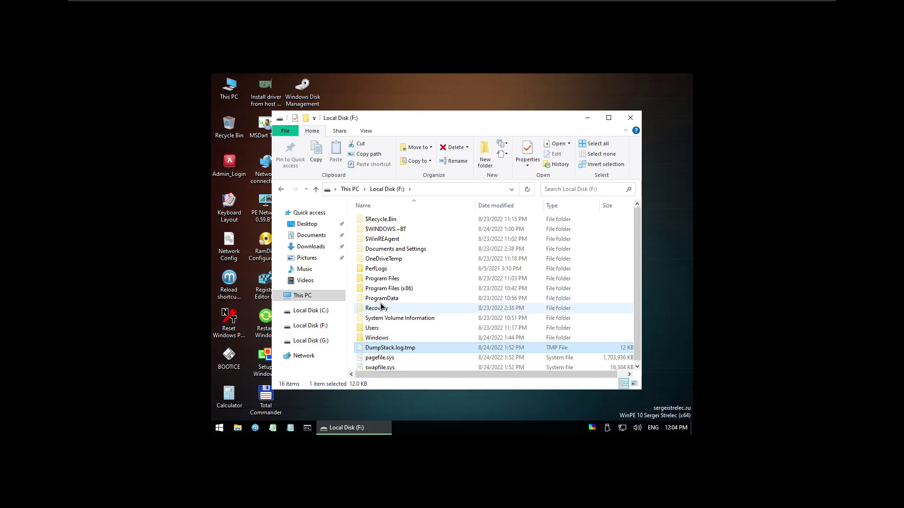
key(super+e)
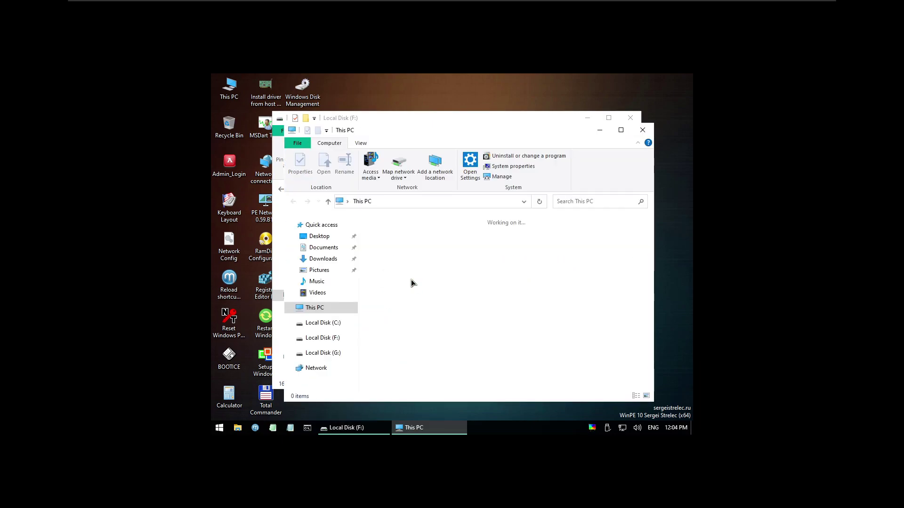
double_click(492, 271)
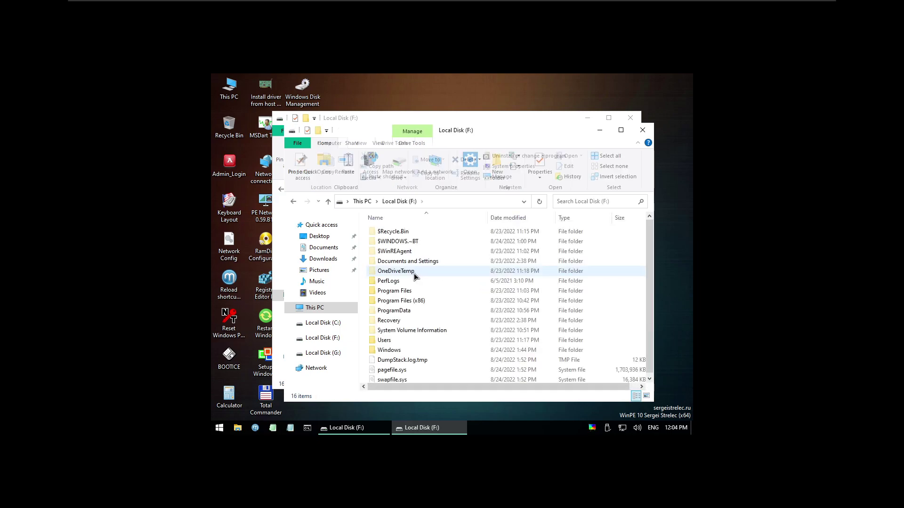
double_click(404, 340)
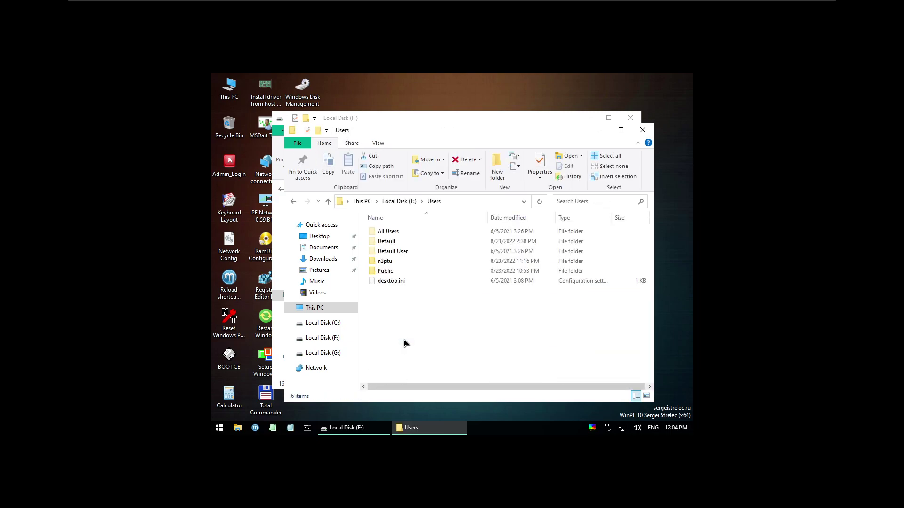
double_click(411, 262)
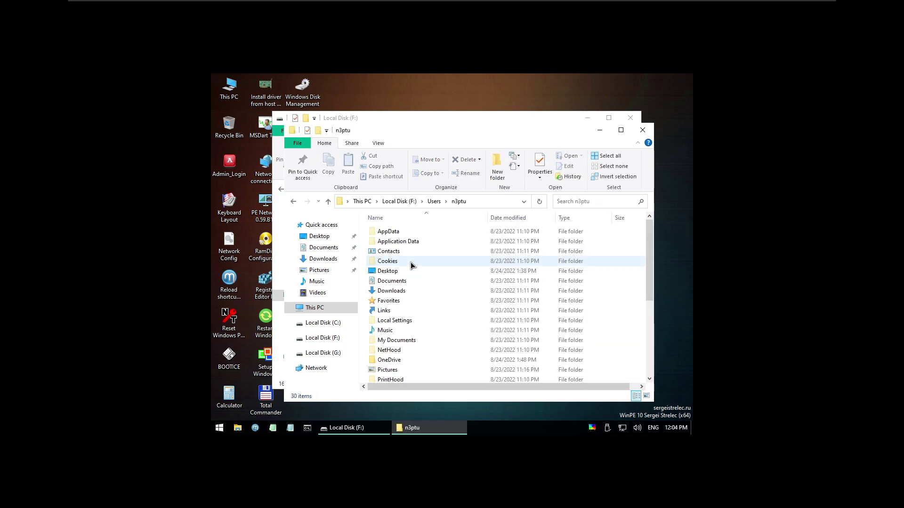
double_click(395, 272)
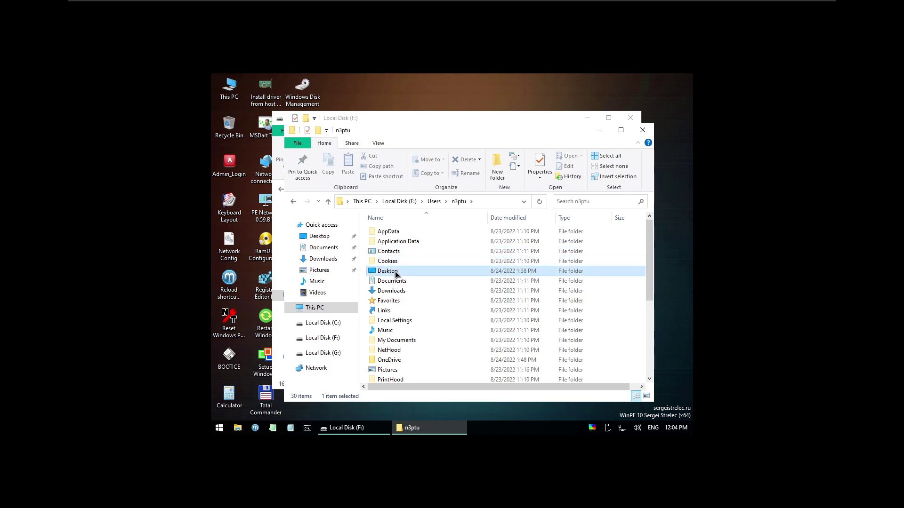
double_click(395, 233)
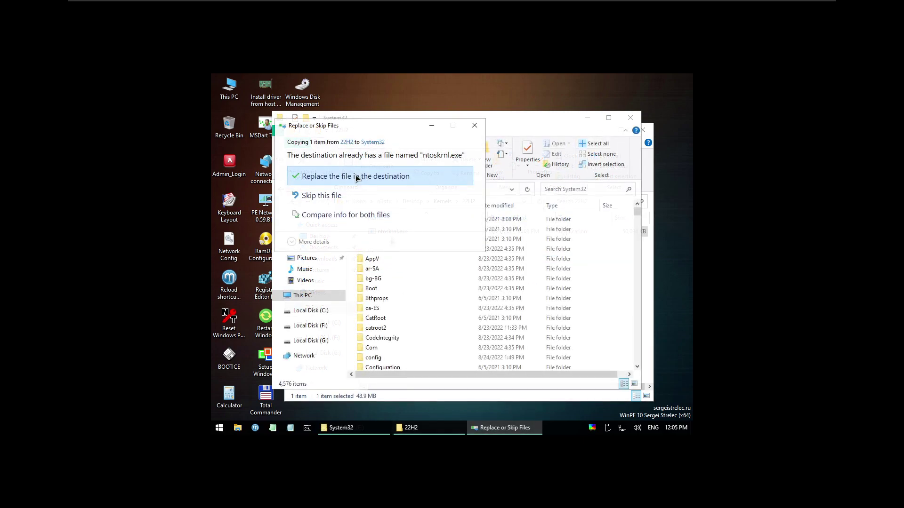
click(355, 175)
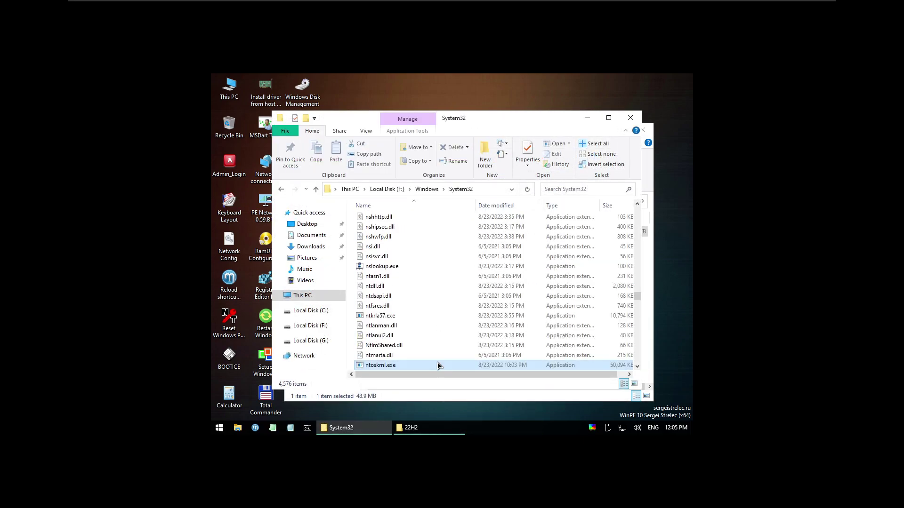
Check the new ntoskrnl.exe's Properties Details and File Hashes tabs, finding the version blank.
right_click(412, 368)
click(434, 361)
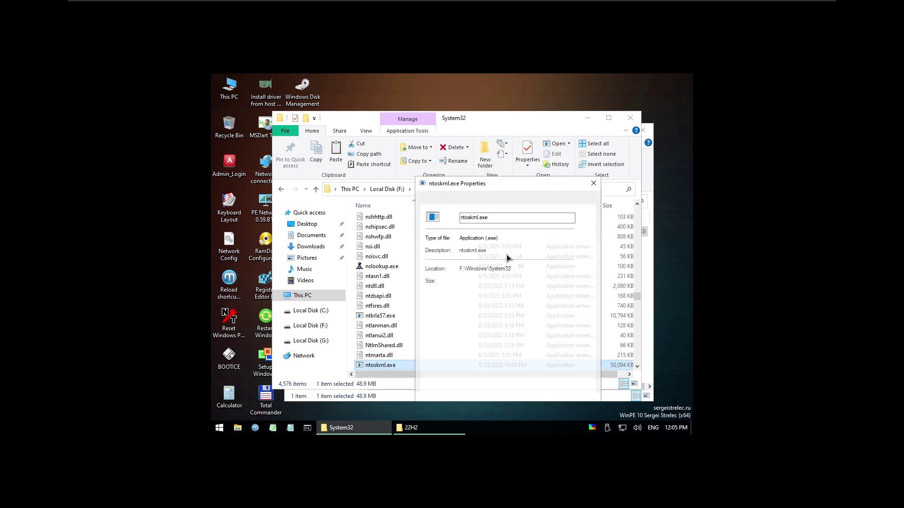
click(499, 199)
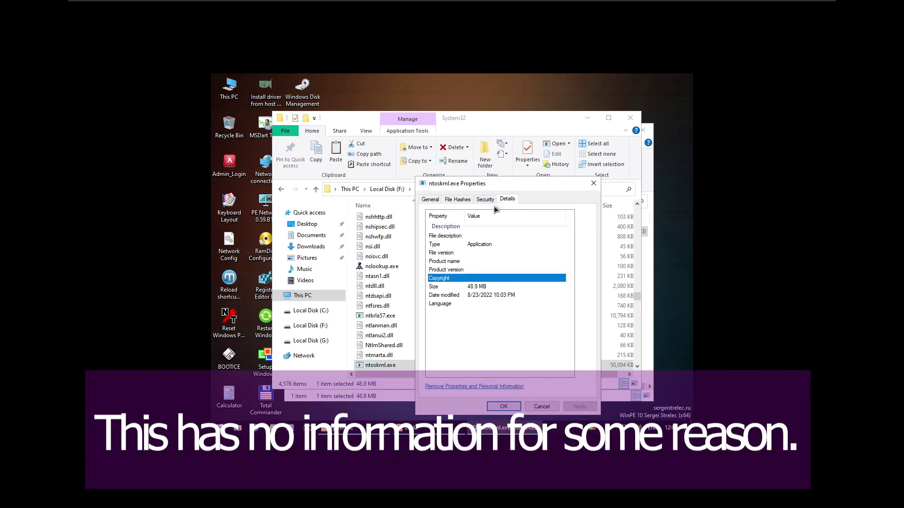
click(457, 200)
click(431, 200)
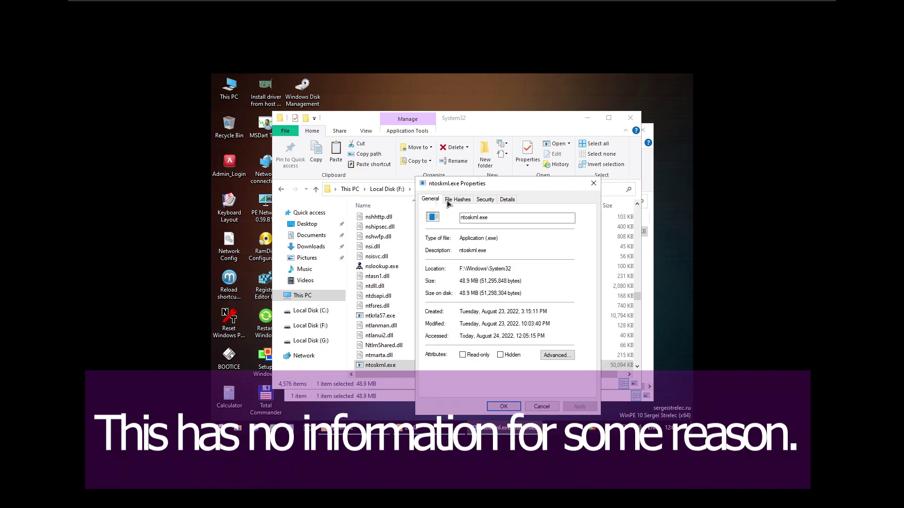
click(593, 183)
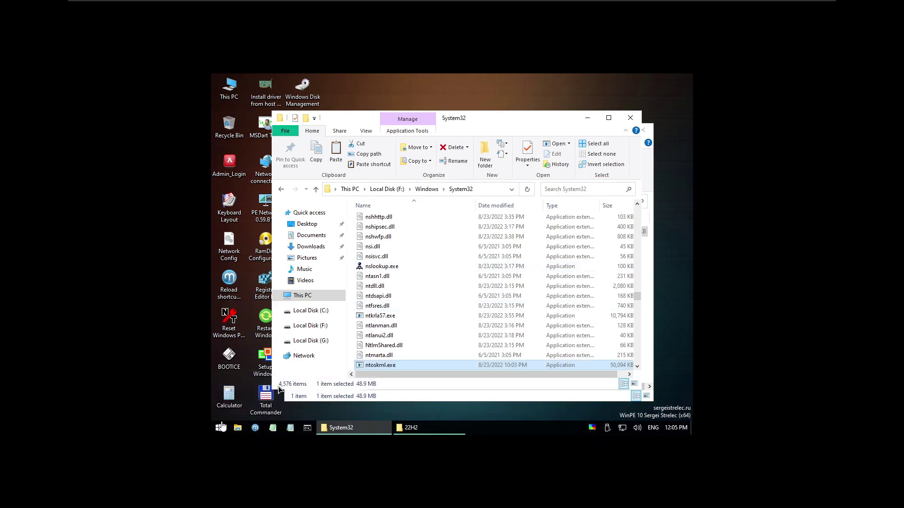
Reboot WinPE from the Start menu to test the 22H2 kernel.
click(218, 428)
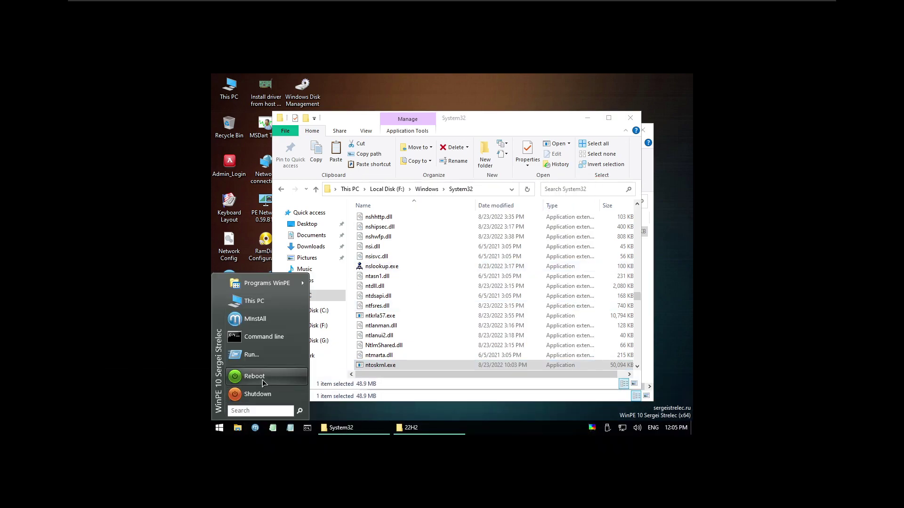
click(254, 376)
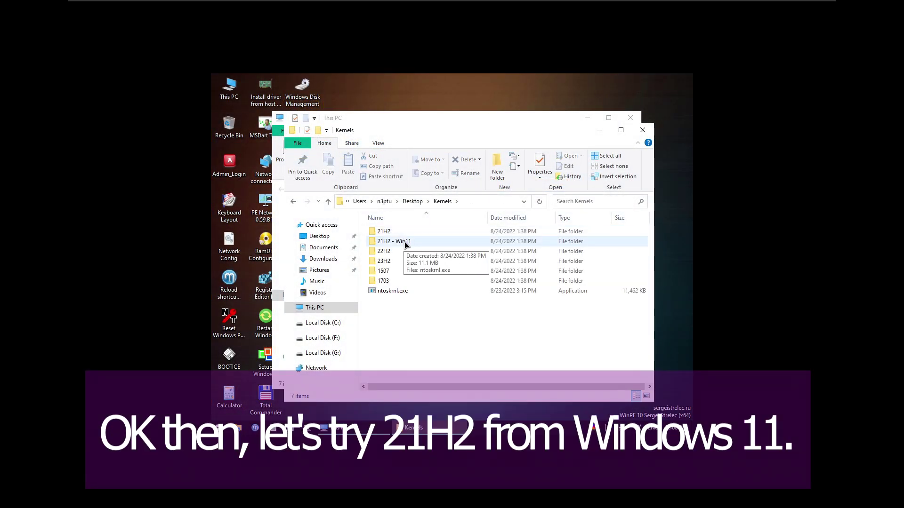
Select ntoskrnl.exe in Kernels\21H2 - Win11 and open F:\Windows in the This PC window.
double_click(404, 242)
click(399, 235)
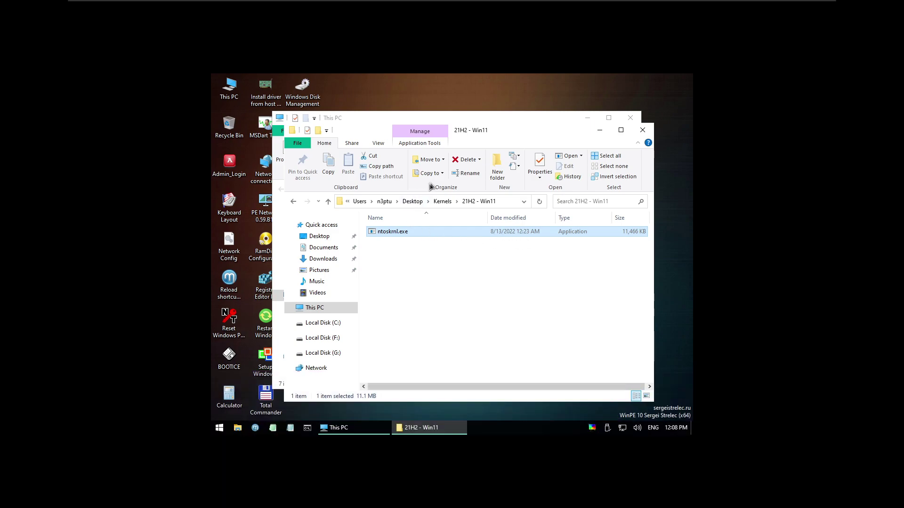
click(420, 120)
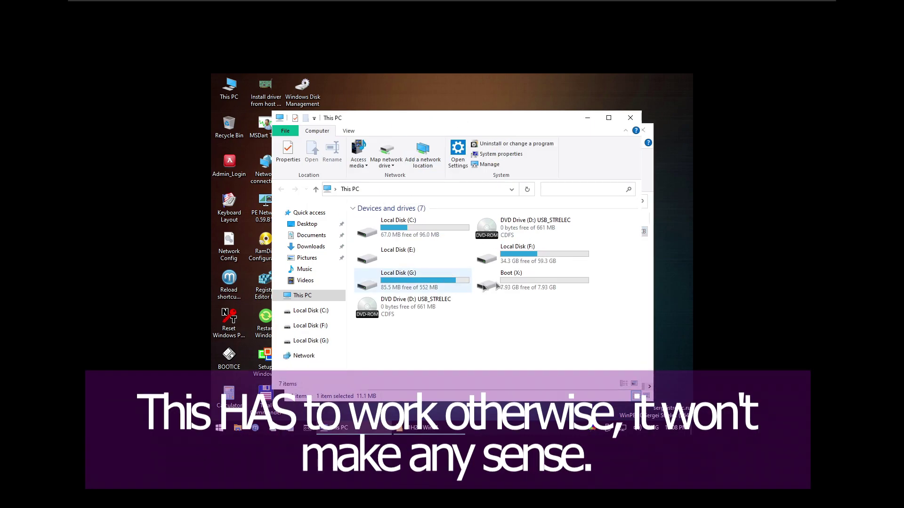
double_click(523, 263)
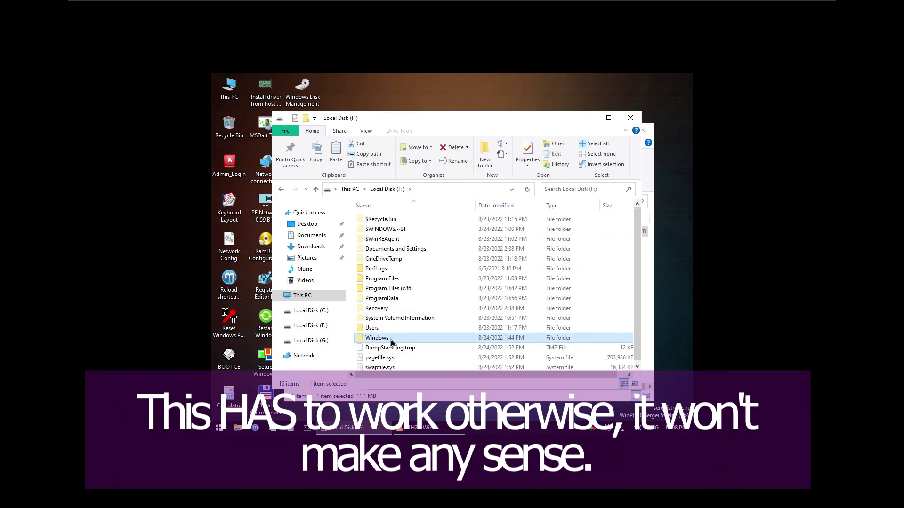
double_click(376, 337)
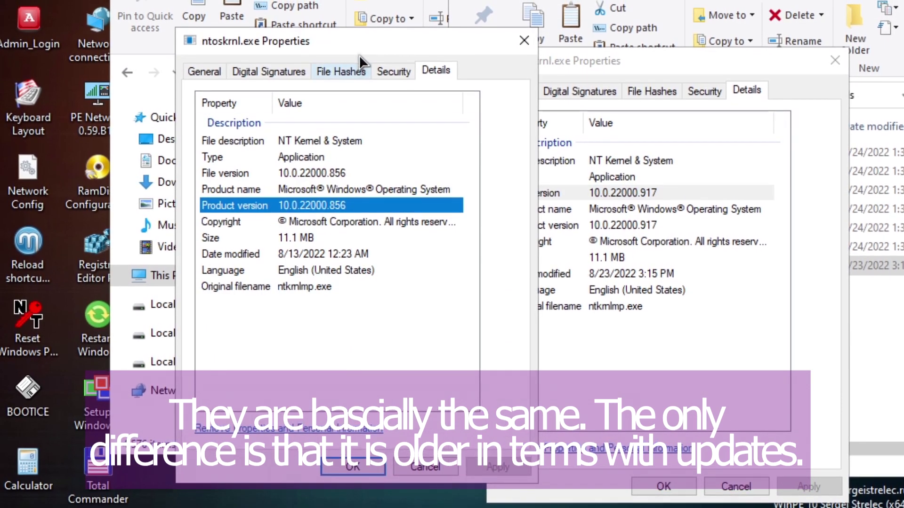
Compare both kernels' product versions side by side, then reboot to test the 21H2 Windows 11 kernel.
drag(354, 49, 258, 65)
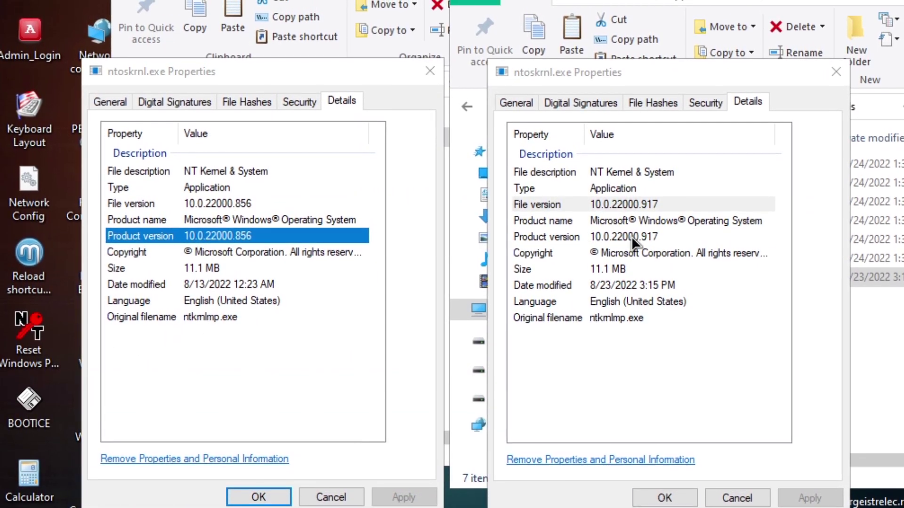
click(631, 234)
click(361, 235)
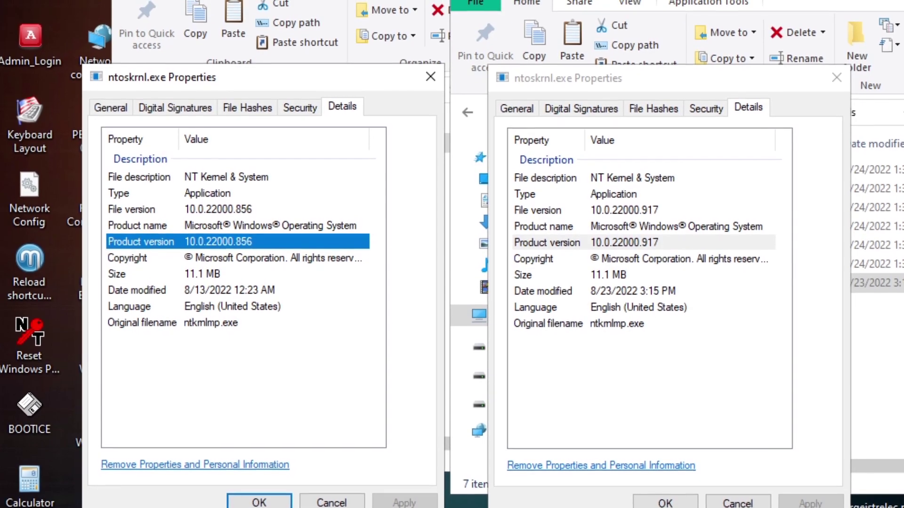
key(super)
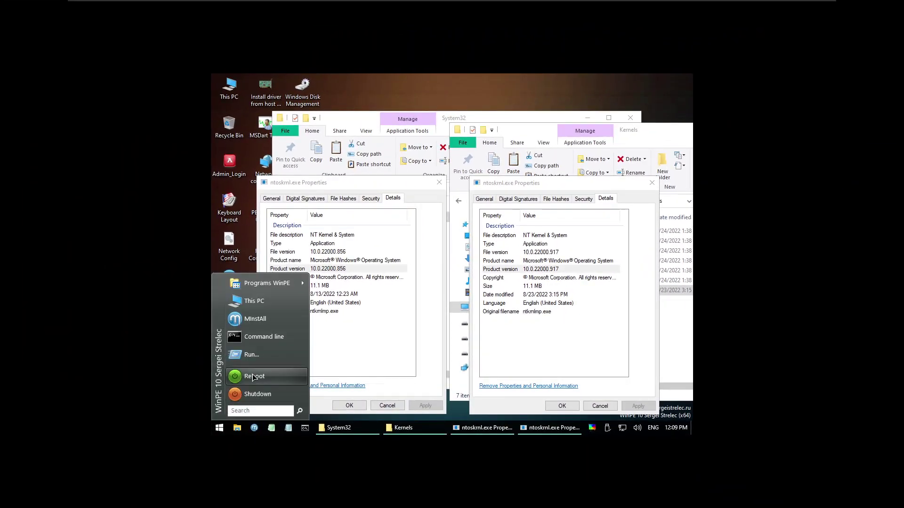
click(253, 377)
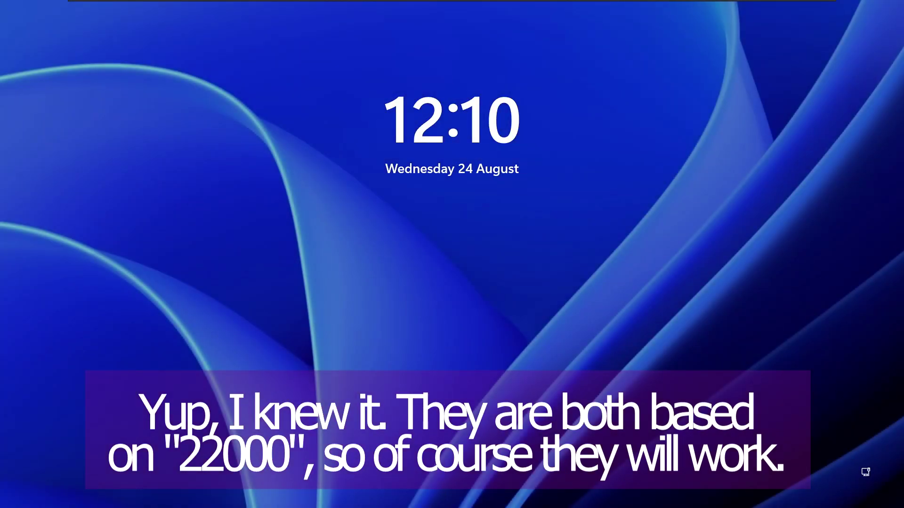
Sign in to Windows 11 with the account password.
key(space)
text(1234)
key(Return)
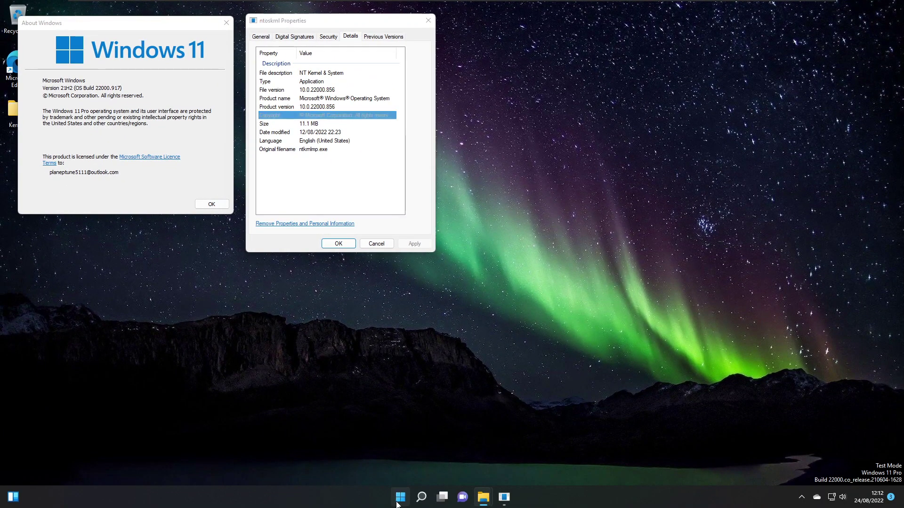
Restart Windows 11 from the Start menu power options.
click(398, 498)
click(568, 465)
click(575, 449)
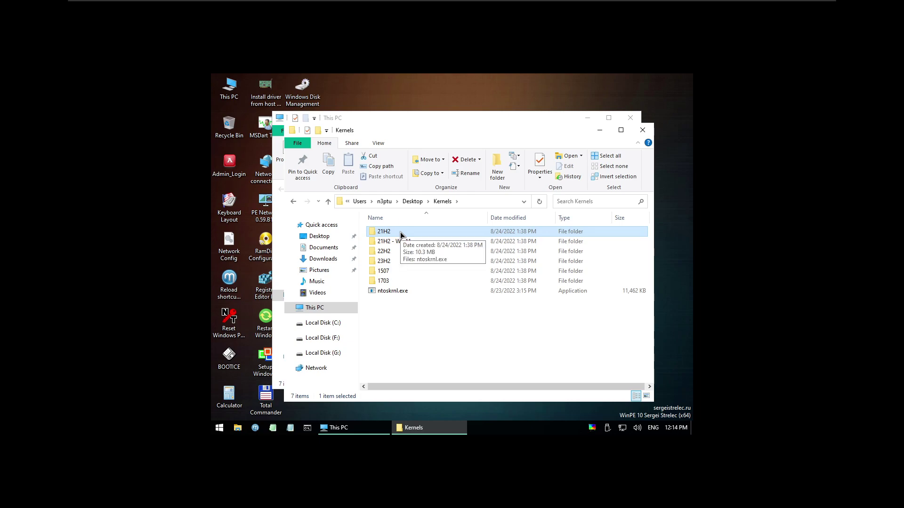
Select the ntoskrnl.exe in Kernels\21H2 for copying and return to the This PC window.
double_click(400, 232)
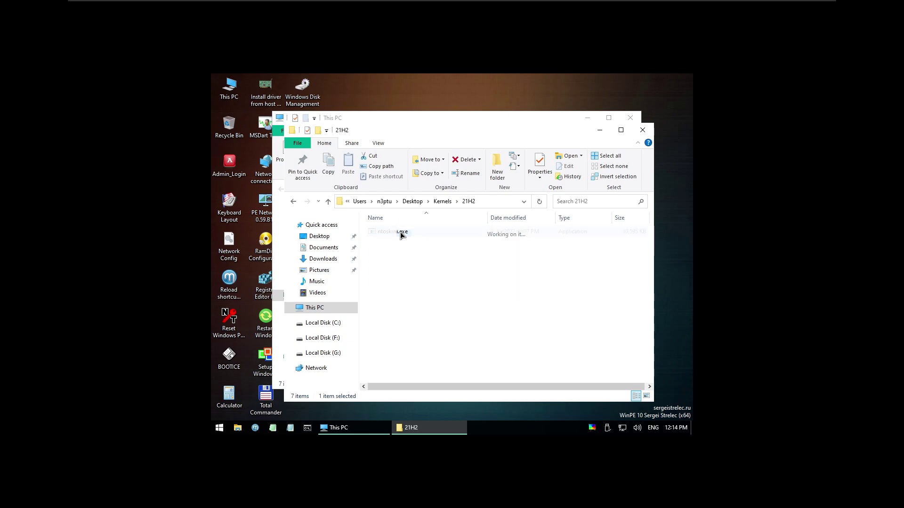
click(400, 232)
click(445, 201)
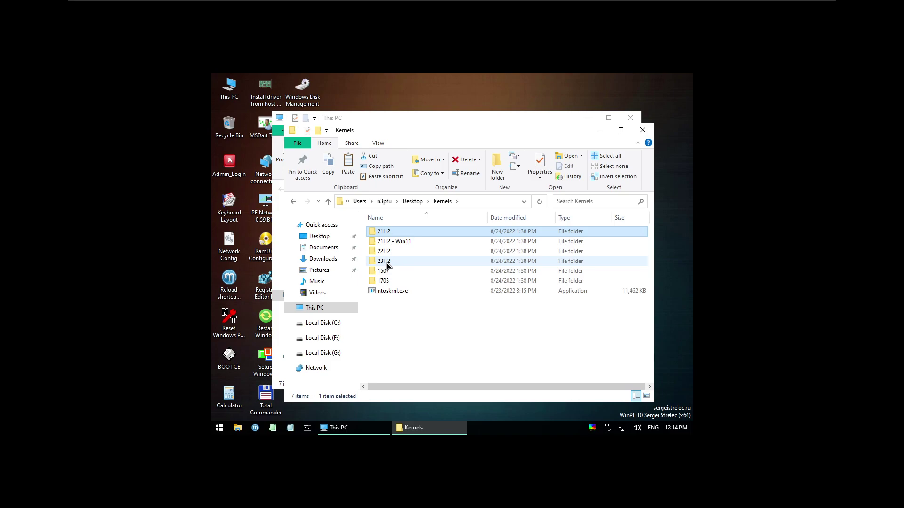
click(393, 241)
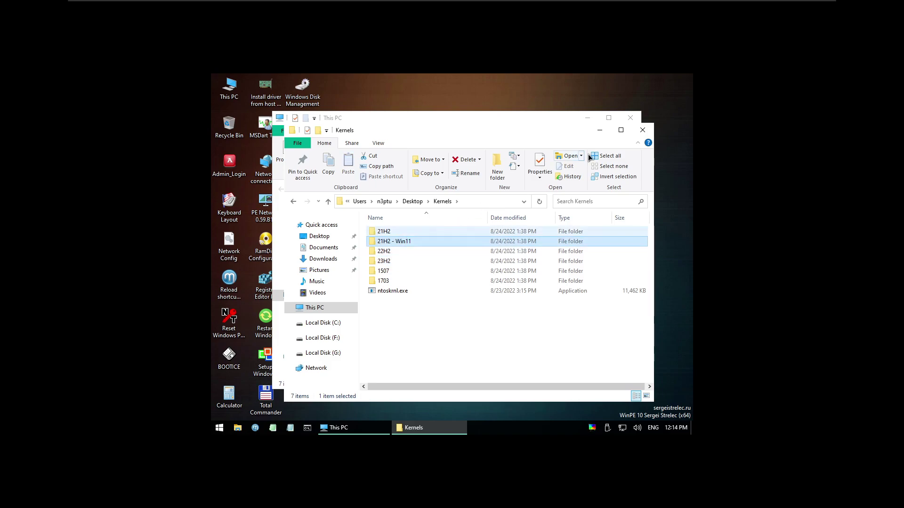
click(600, 130)
Paste the 21H2 kernel into F:\Windows\System32, replacing ntoskrnl.exe, and start a reboot.
double_click(525, 256)
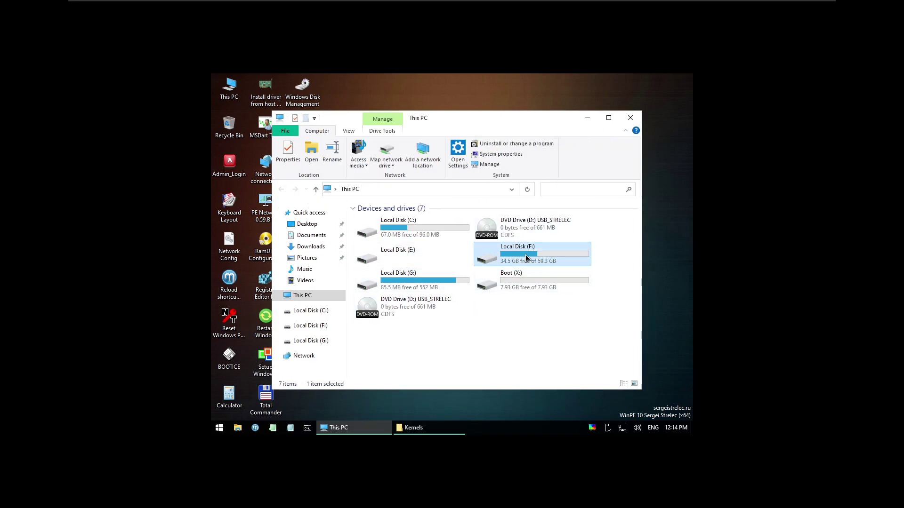
double_click(368, 340)
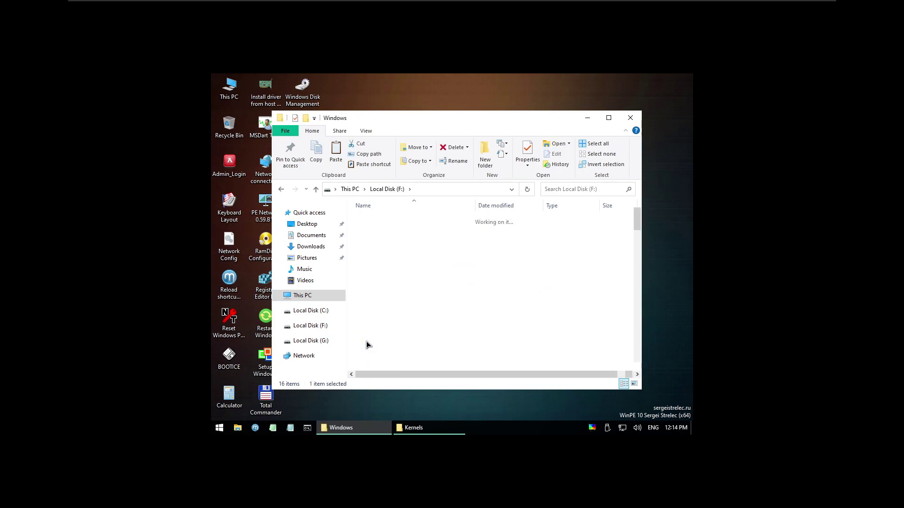
click(397, 289)
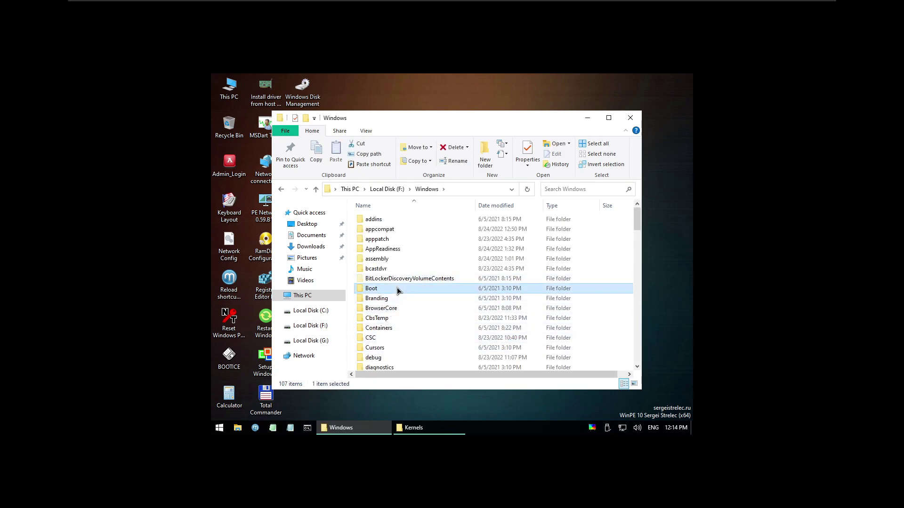
text(sys)
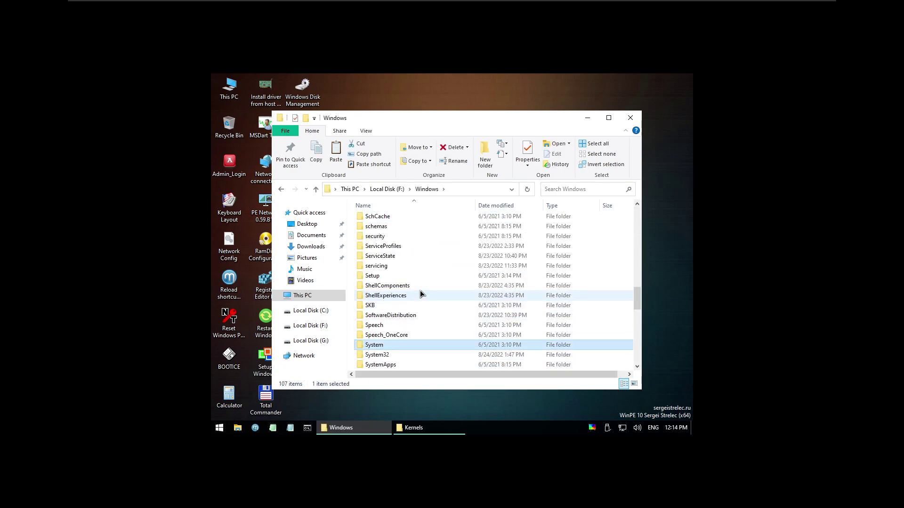
key(Down)
key(Return)
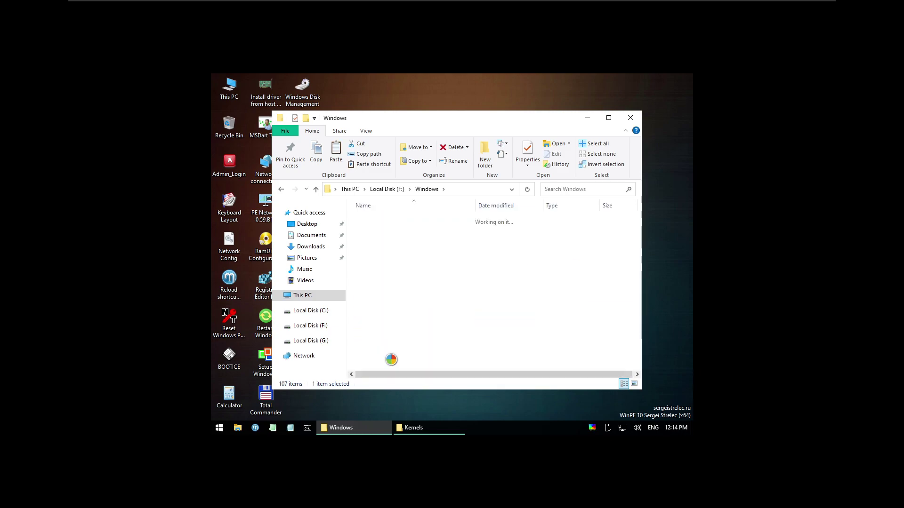
key(ctrl+v)
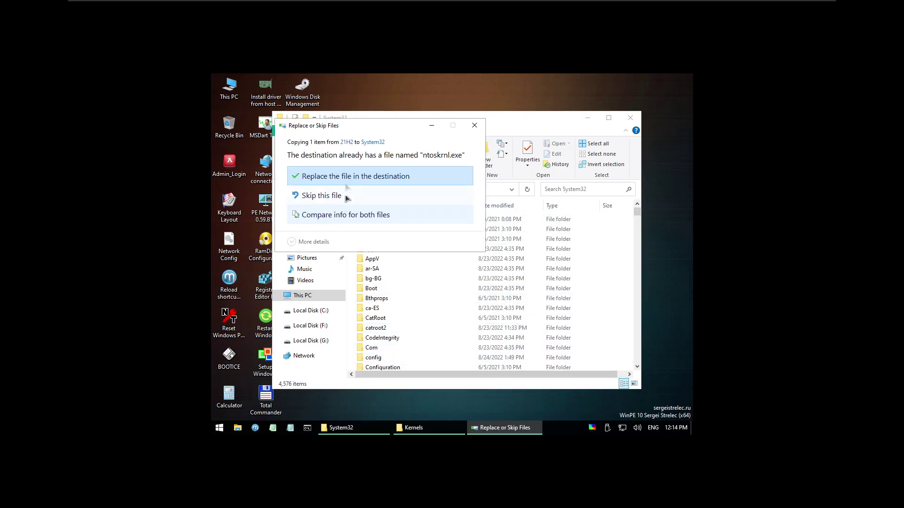
click(347, 171)
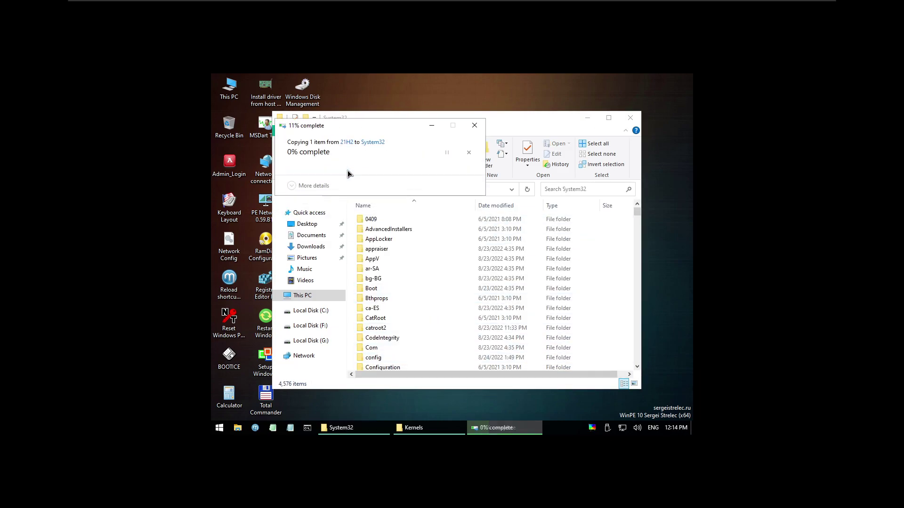
click(218, 428)
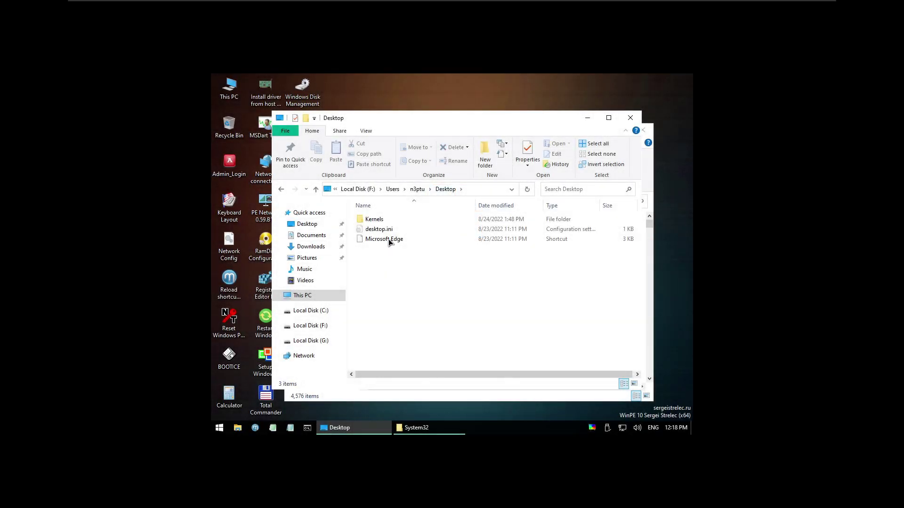
Replace System32's ntoskrnl.exe with the 1703 kernel from Kernels\1703, then restart to test it.
double_click(388, 219)
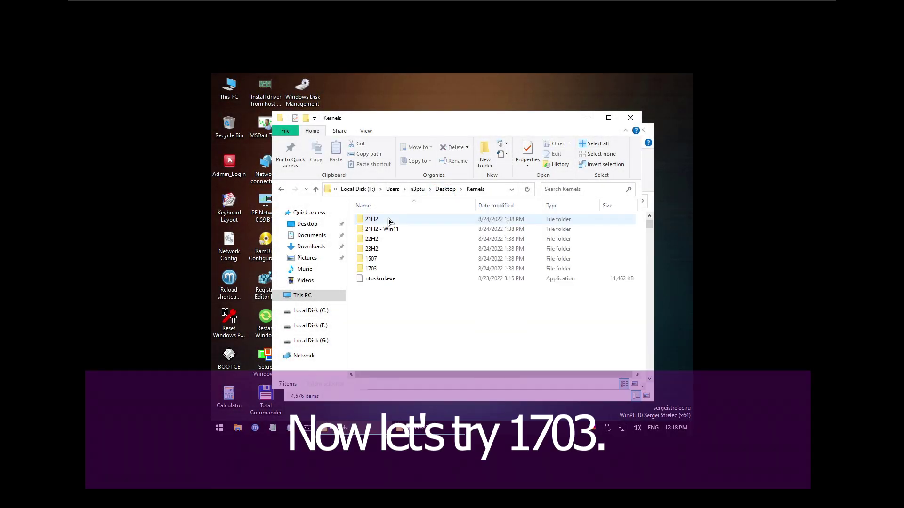
double_click(373, 267)
click(379, 220)
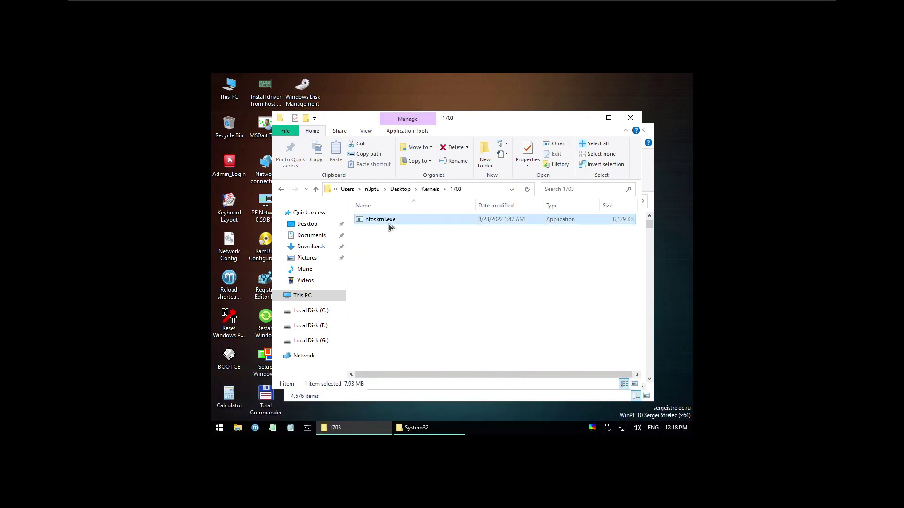
key(ctrl+c)
click(416, 428)
key(ctrl+v)
click(333, 173)
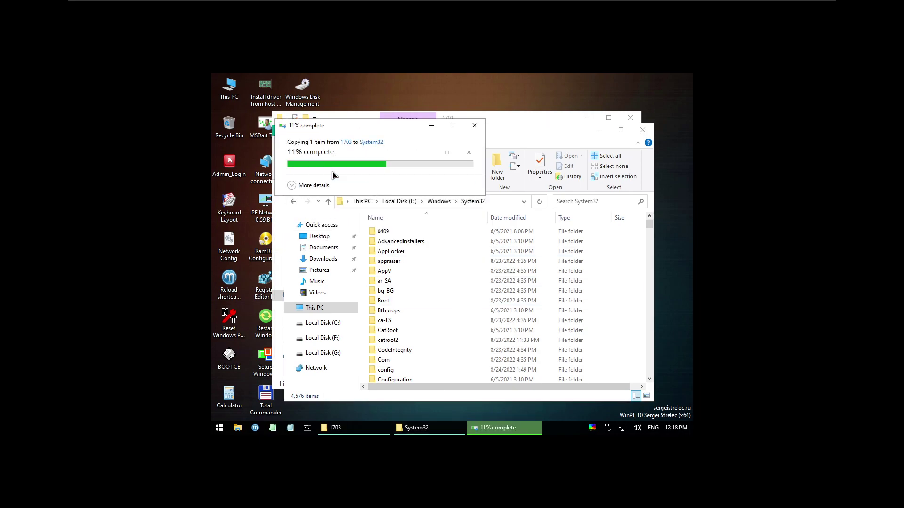
click(218, 427)
click(289, 371)
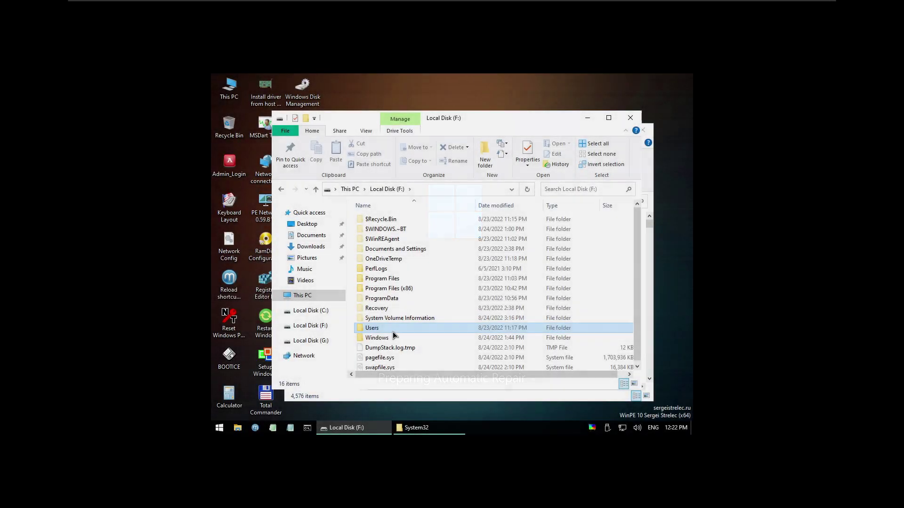
Copy ntoskrnl.exe from the user's Desktop\Kernels\1507 folder.
double_click(393, 332)
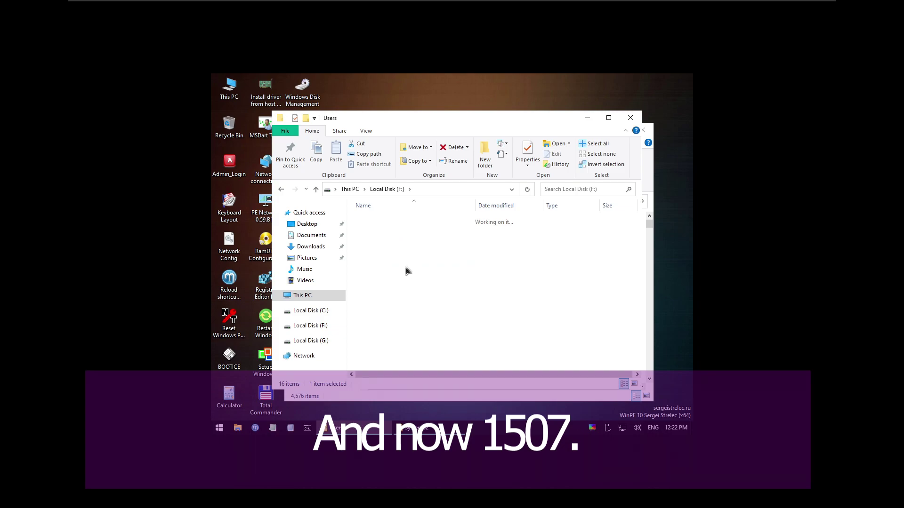
double_click(394, 252)
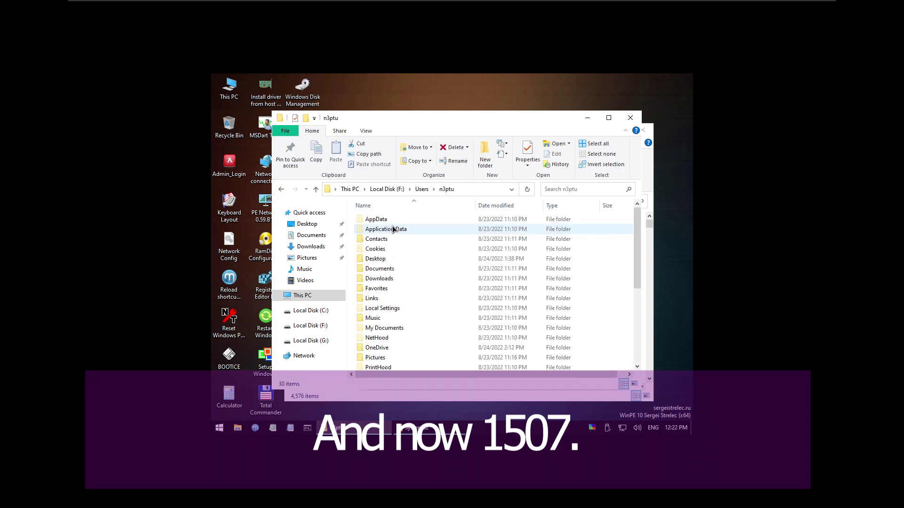
double_click(372, 259)
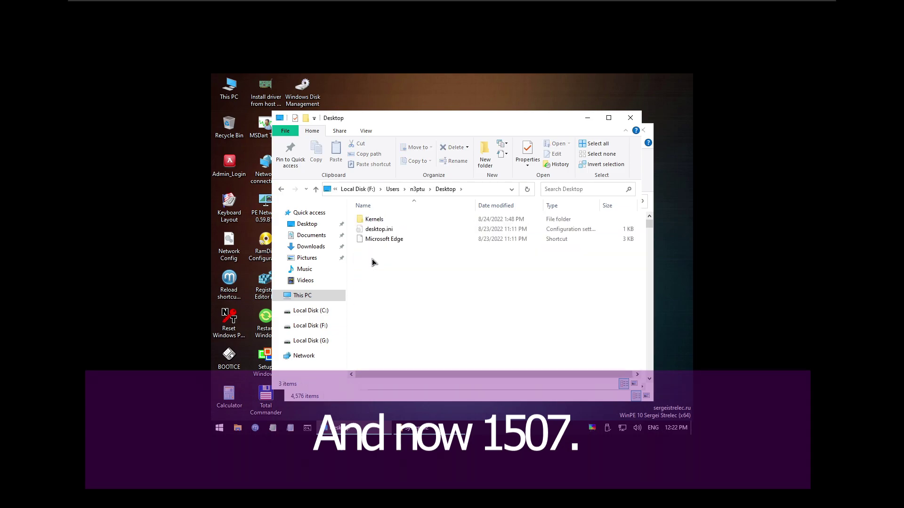
double_click(379, 221)
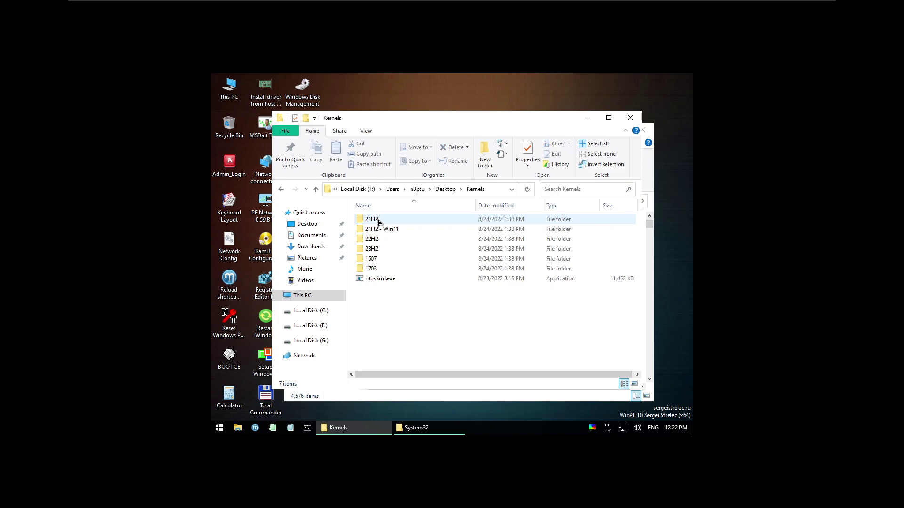
double_click(377, 258)
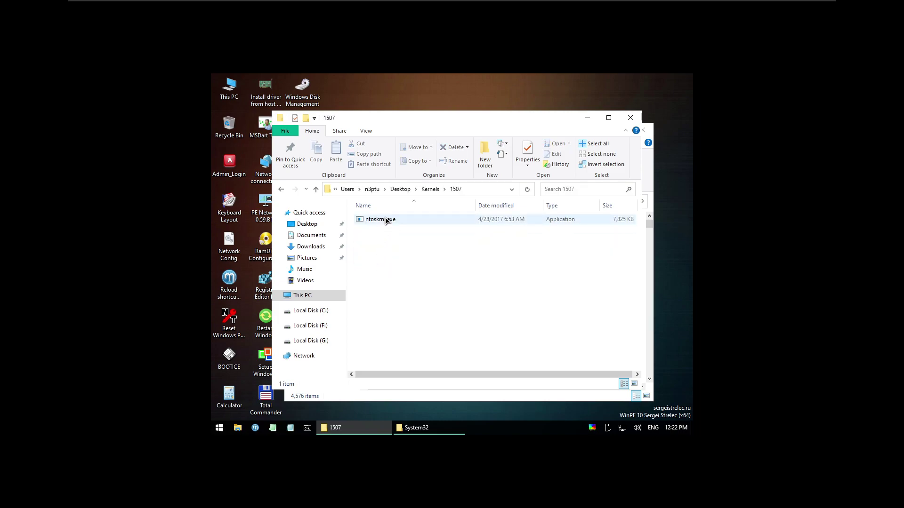
click(385, 219)
key(ctrl+c)
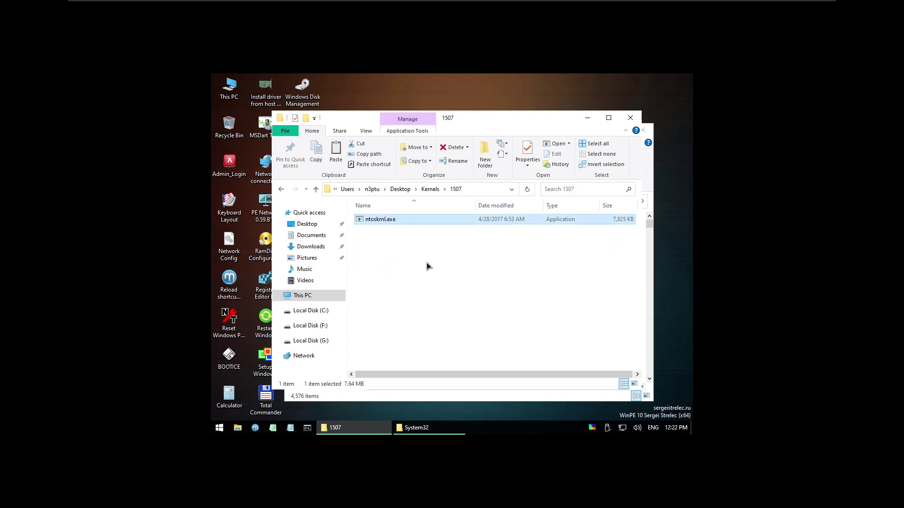
Paste the 1507 kernel over ntoskrnl.exe in System32 and restart to test it.
click(417, 428)
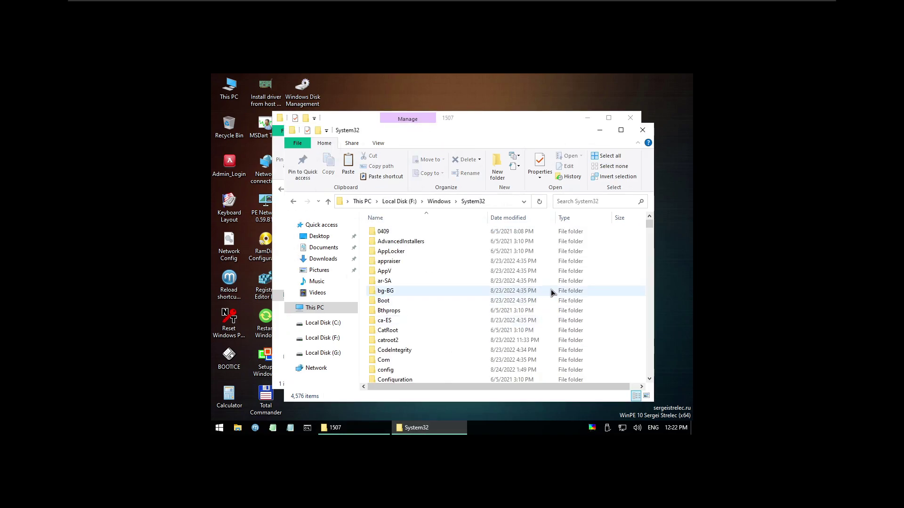
key(ctrl+v)
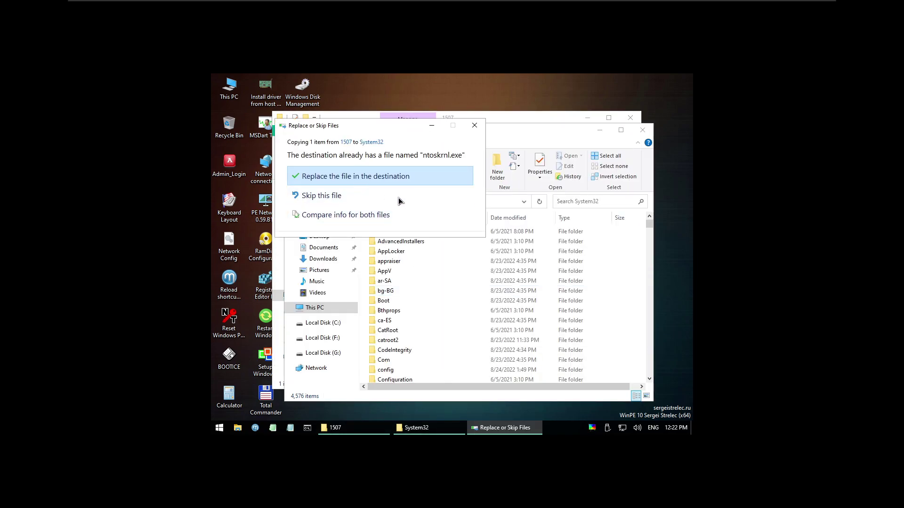
click(358, 181)
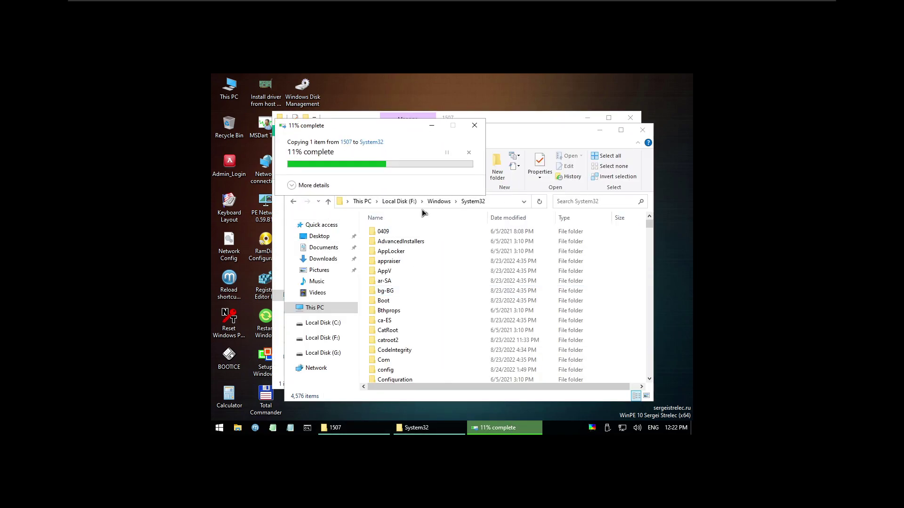
click(220, 428)
click(267, 380)
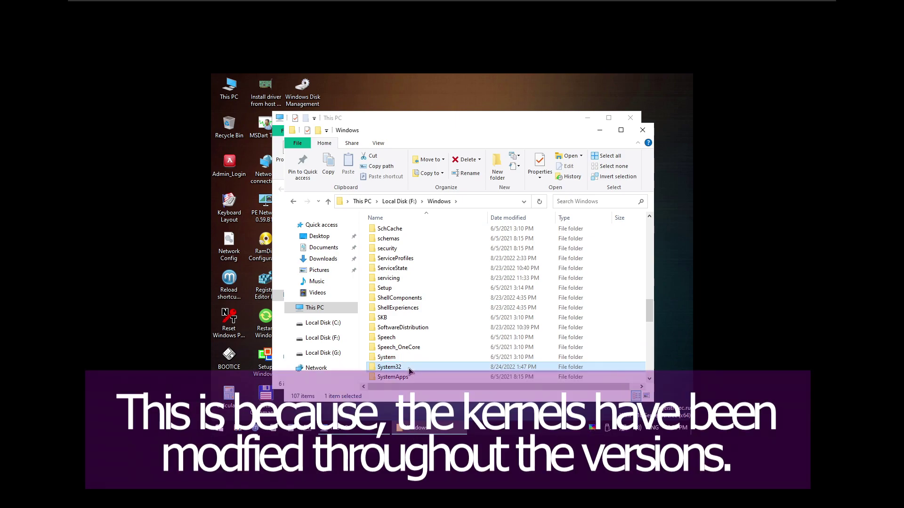
Open the Kernels folder on the user's Desktop on drive F: and select the original ntoskrnl.exe.
key(super+e)
double_click(490, 257)
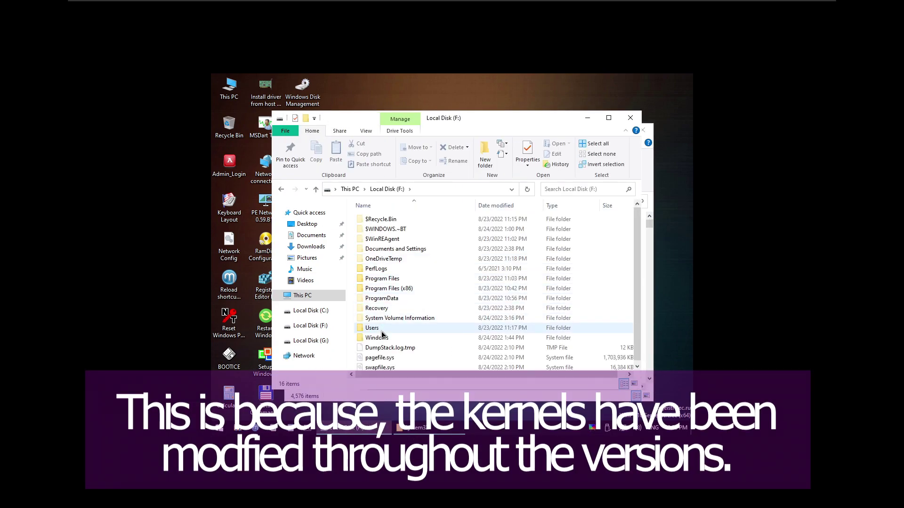
double_click(381, 329)
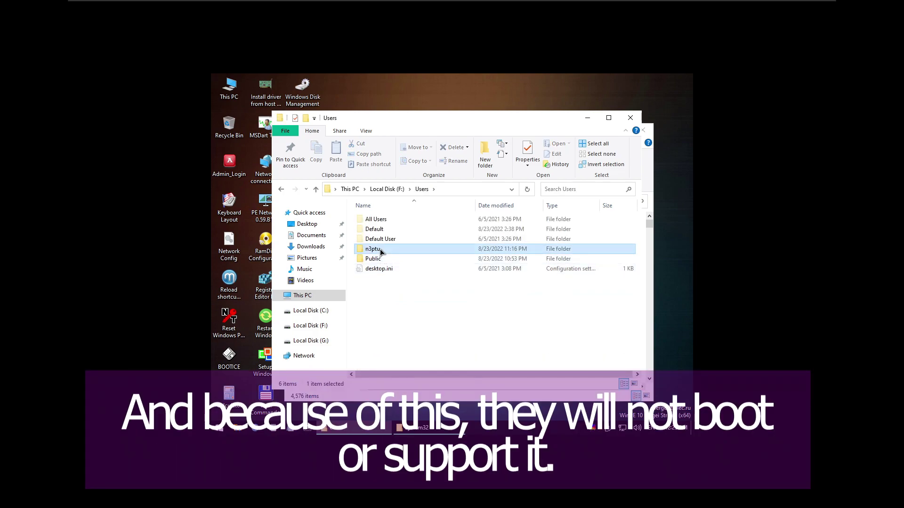
double_click(372, 249)
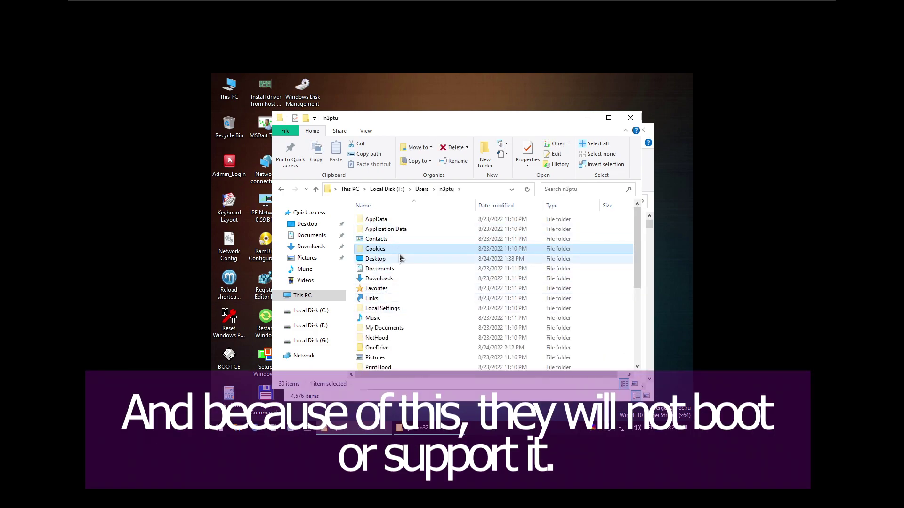
double_click(383, 260)
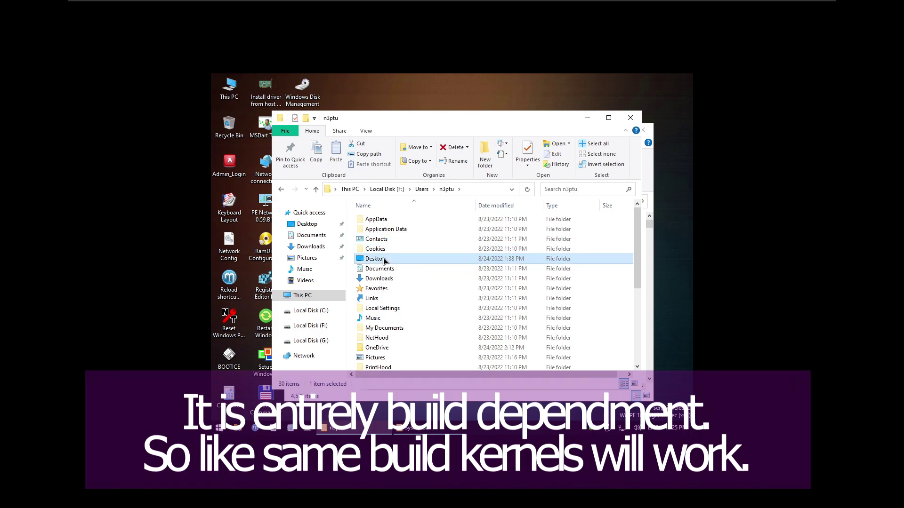
double_click(388, 219)
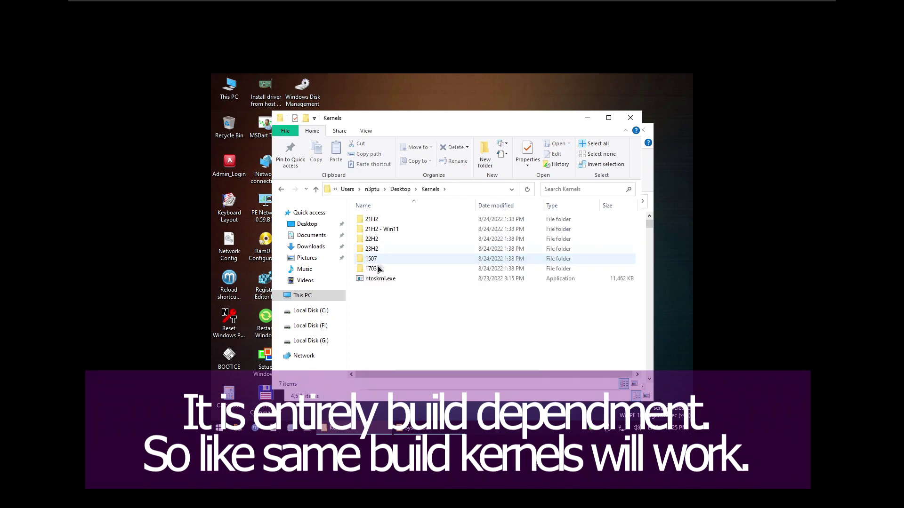
click(371, 280)
Overwrite F:\Windows\System32's ntoskrnl.exe with the original 11,462 KB kernel and reboot.
key(alt+Tab)
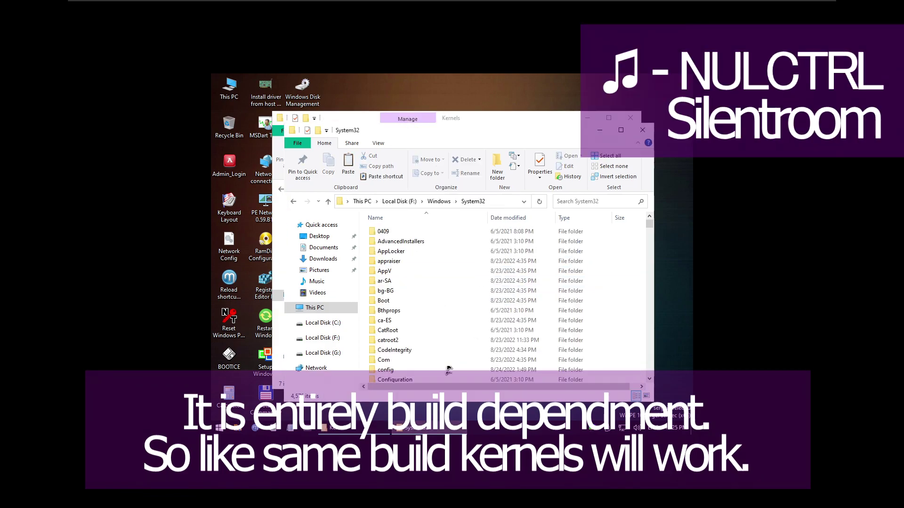
key(ctrl+v)
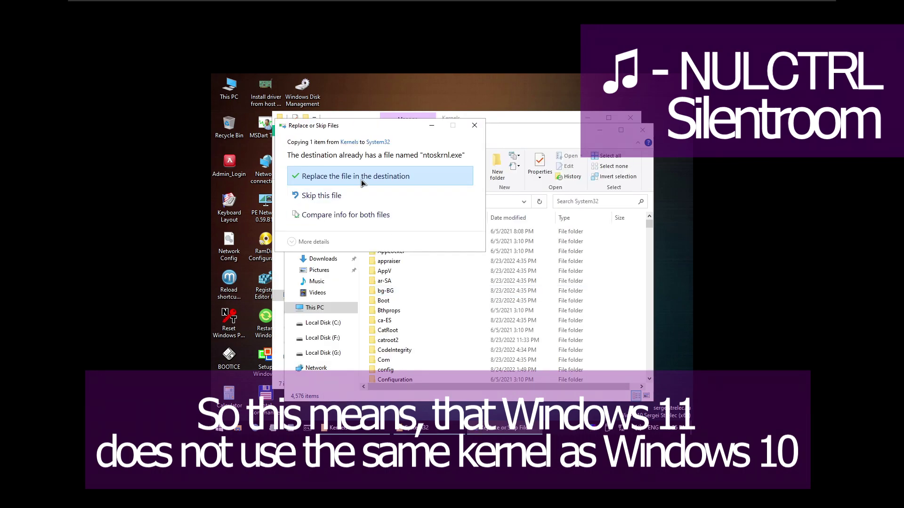
click(361, 179)
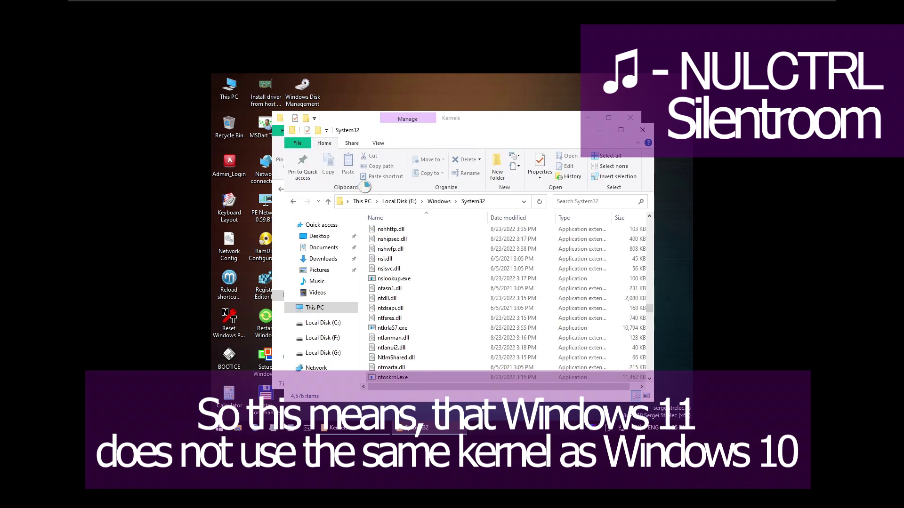
click(213, 430)
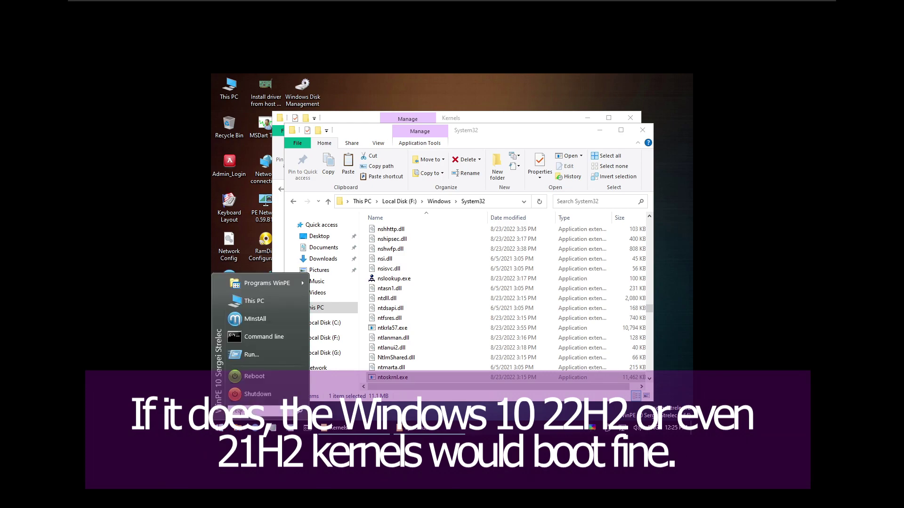
click(262, 381)
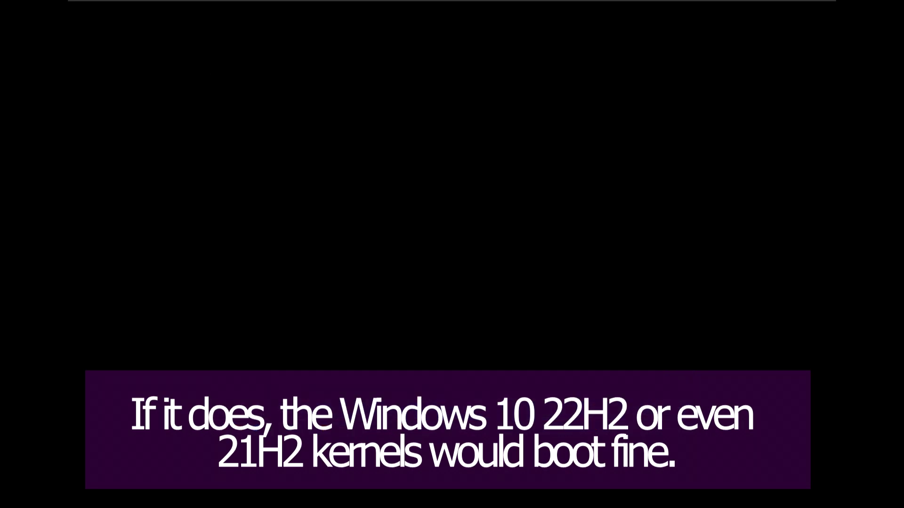